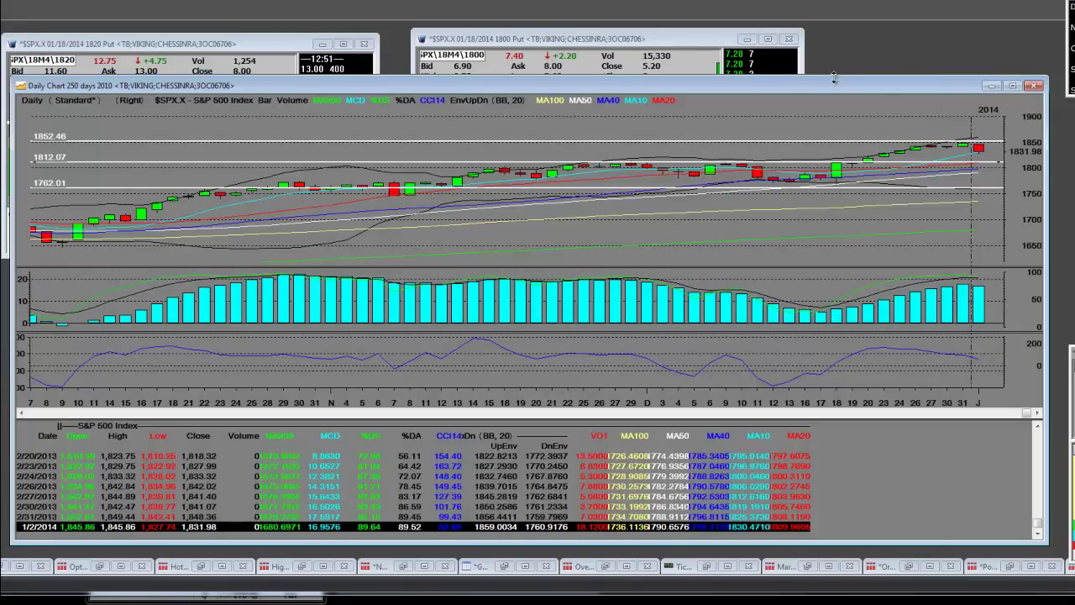
Reposition the daily S&P 500 chart, bring the market indices quotes over it for review, and move them away again.
drag(835, 83, 847, 55)
drag(1071, 84, 727, 135)
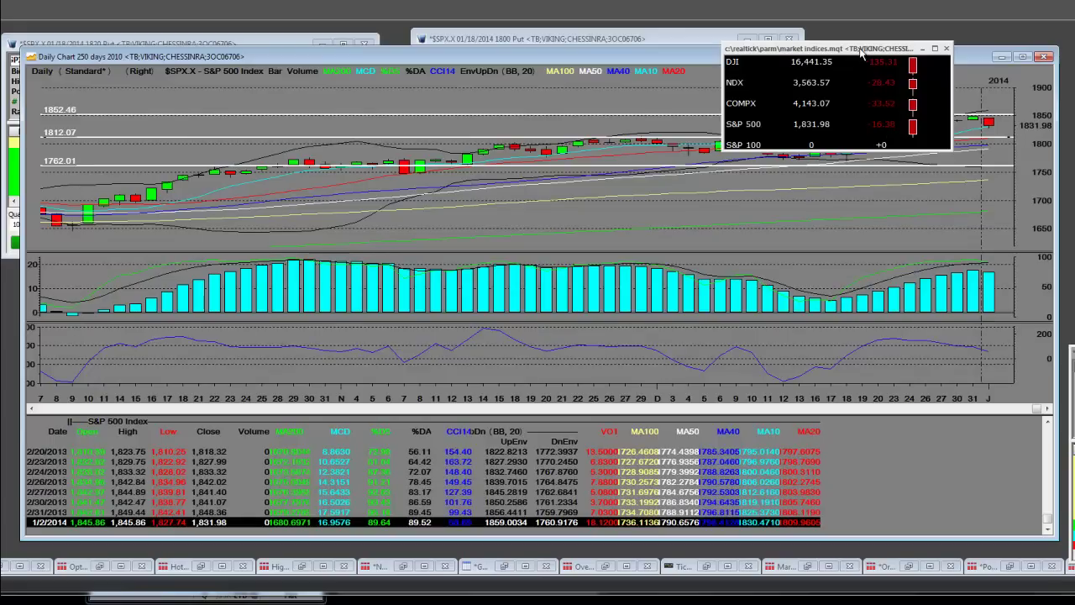
drag(861, 54, 1074, 54)
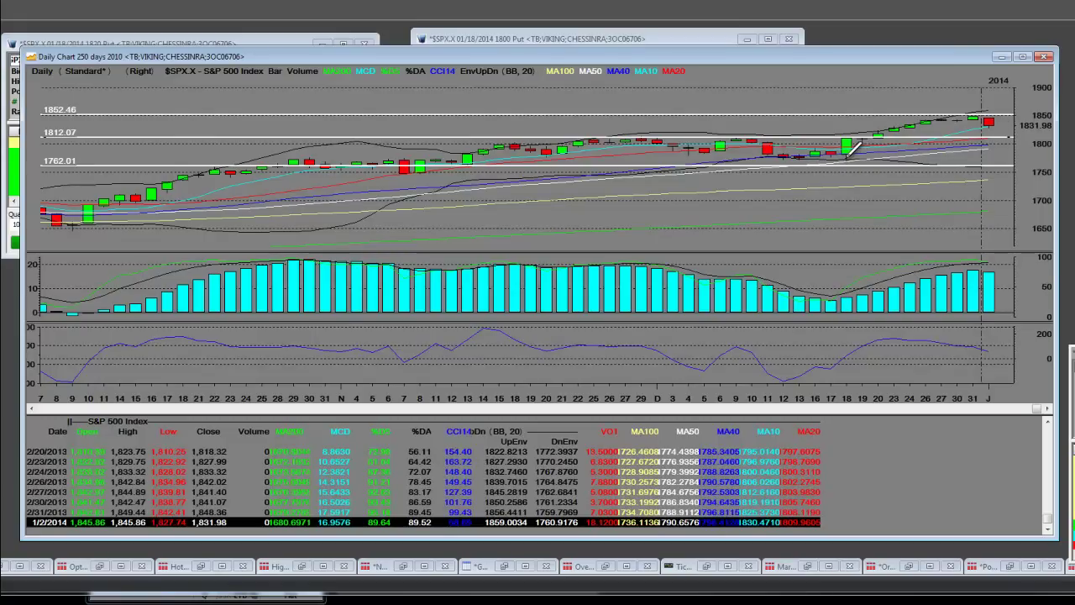
Draw a horizontal level at about 1778.36 near the Dec 18 candle on the daily S&P 500 chart and zoom to Nov 25–Jan 2.
click(845, 155)
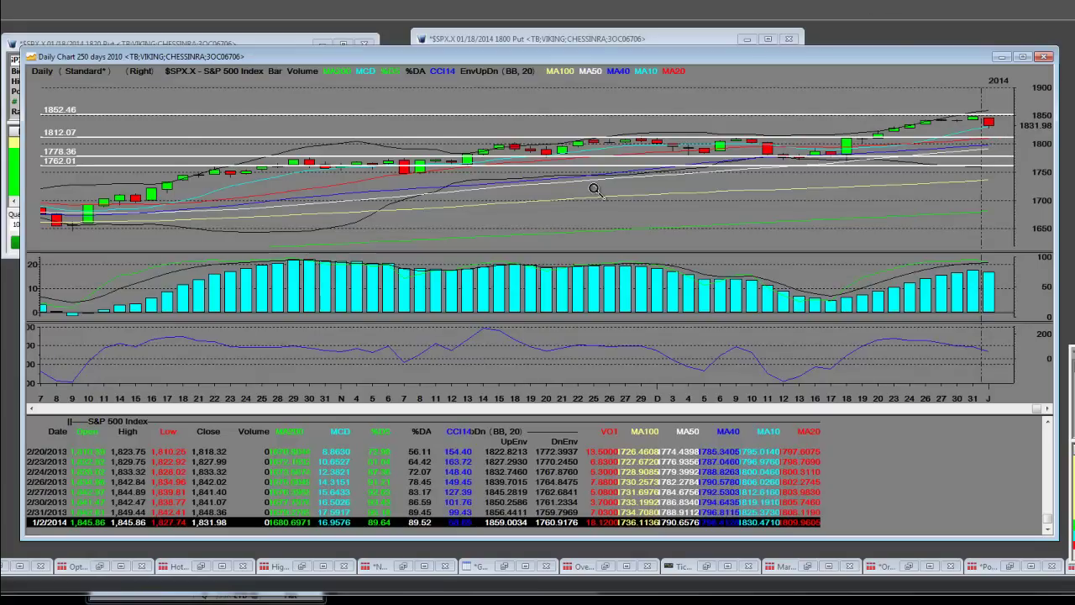
drag(598, 192, 1005, 107)
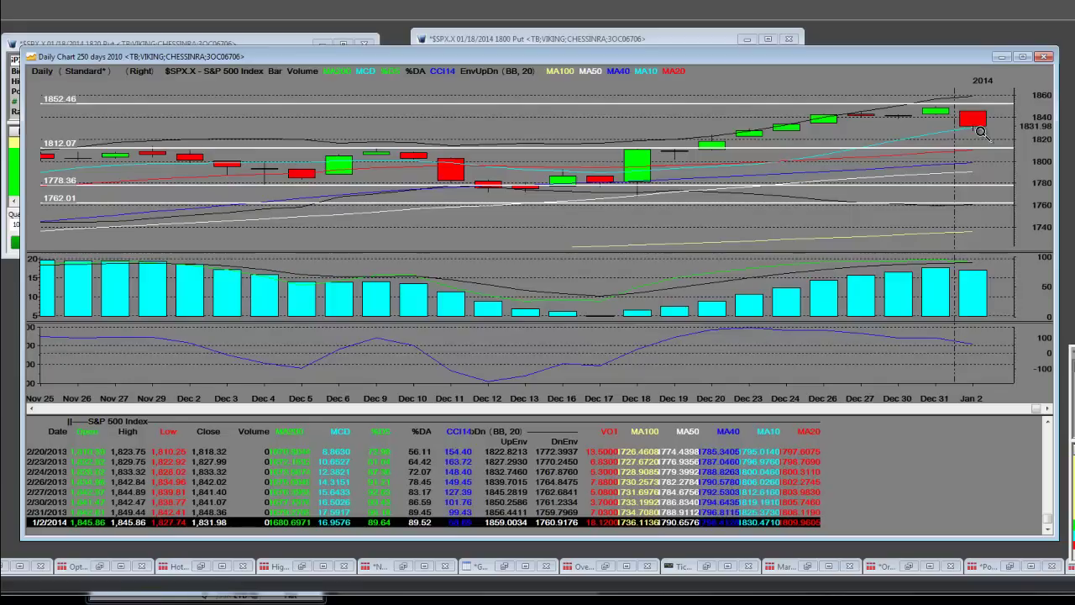
Select the 12/31/2013 row in the S&P 500 data table and widen the Date column to show full dates.
click(391, 512)
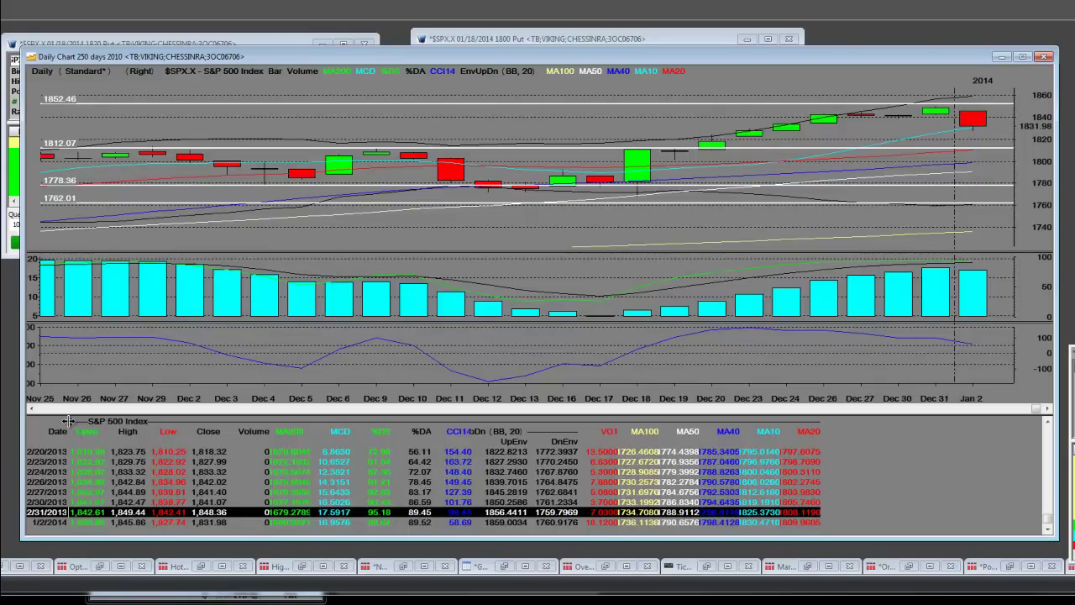
drag(71, 421, 87, 422)
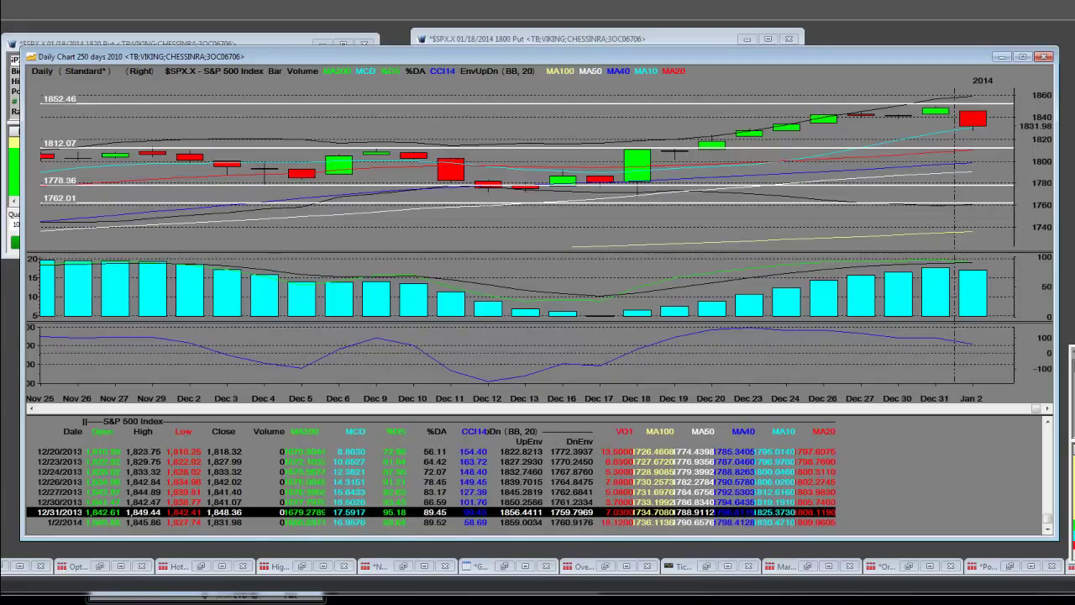
Review the daily VIX chart placed below the S&P 500 candles together with the market indices quotes, and minimize the VIX chart.
key(ctrl+Tab)
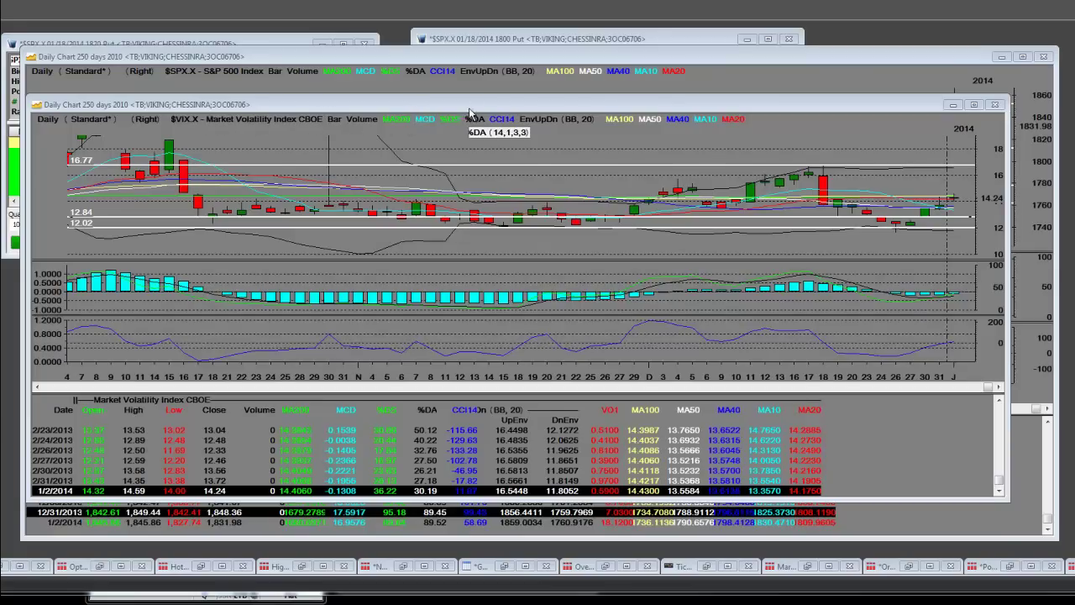
drag(471, 109, 471, 201)
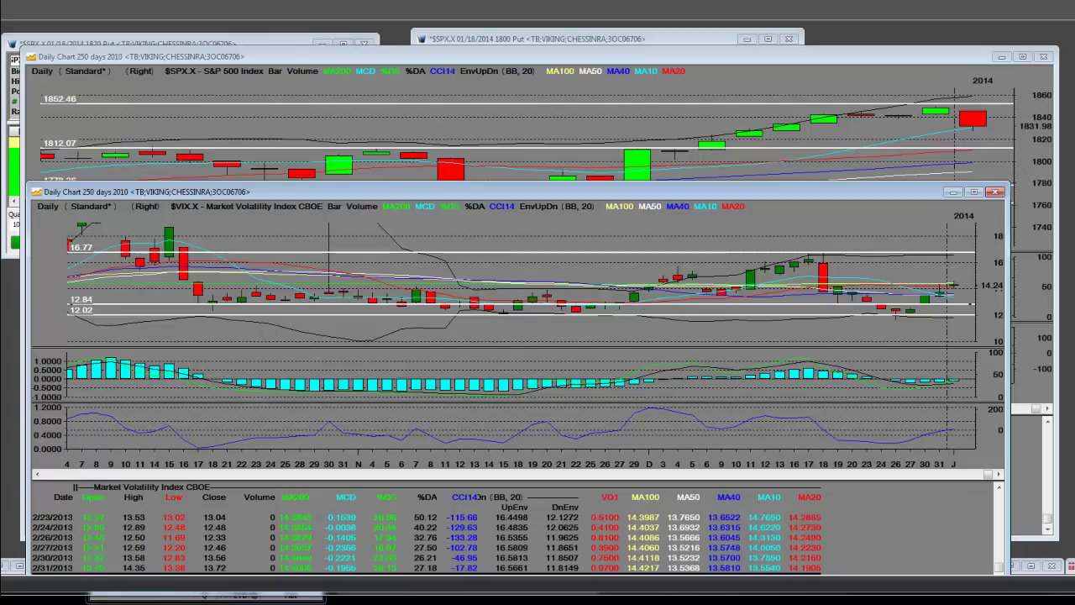
click(549, 297)
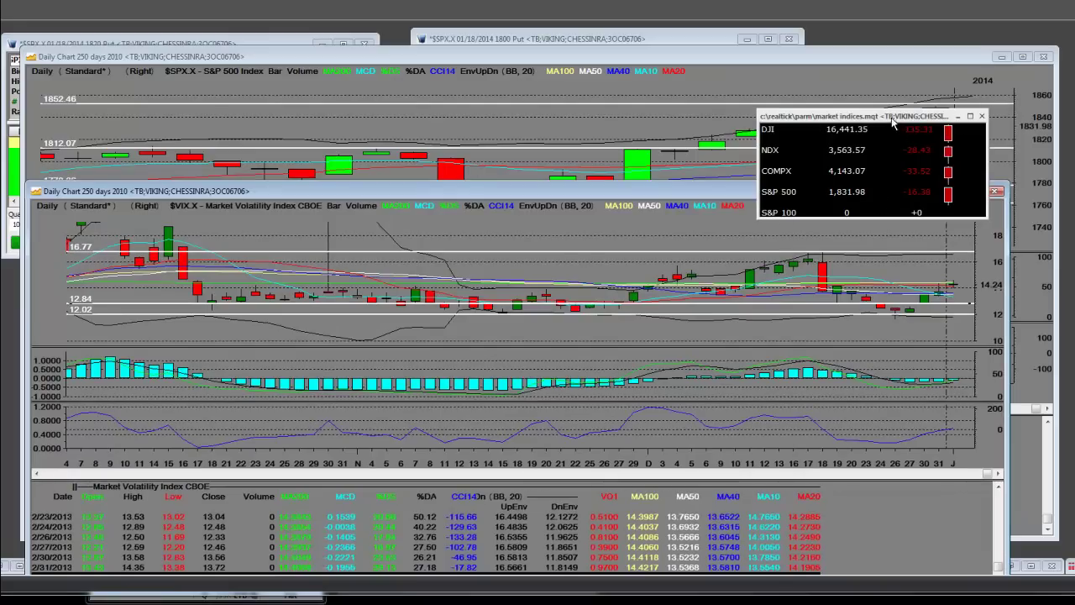
middle_click(550, 297)
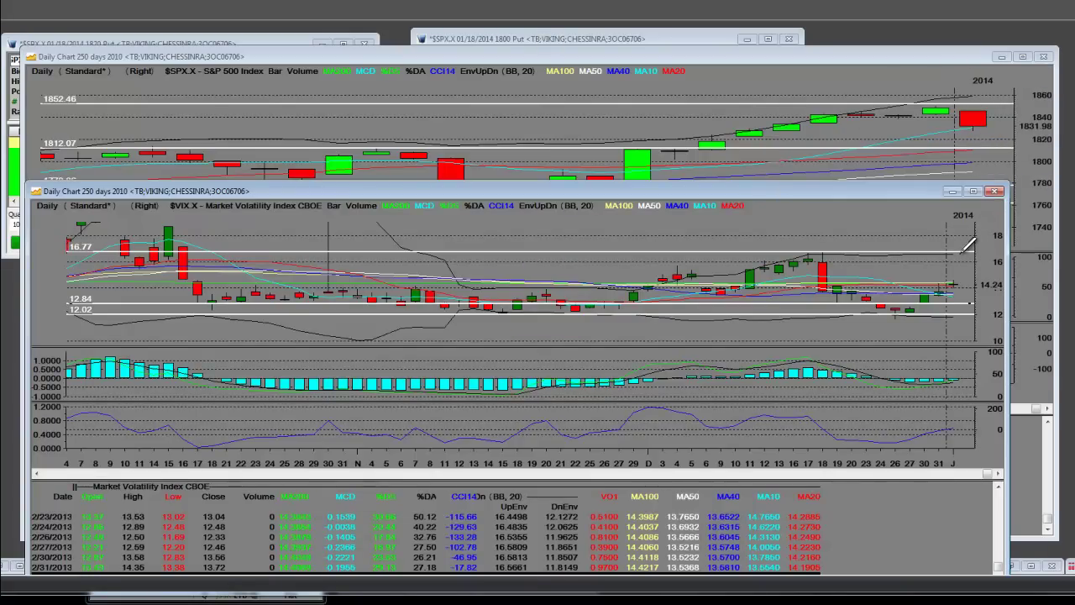
click(952, 191)
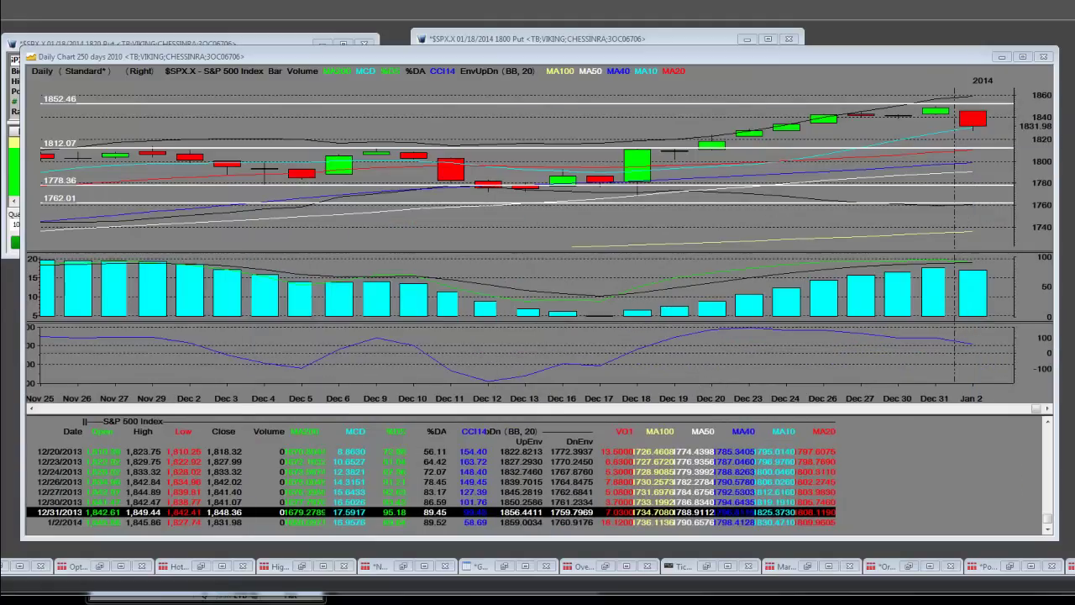
Widen the MA20 and MA50 columns of the daily S&P 500 table to show full values, and select the 1/2/2014 row.
drag(986, 112, 971, 126)
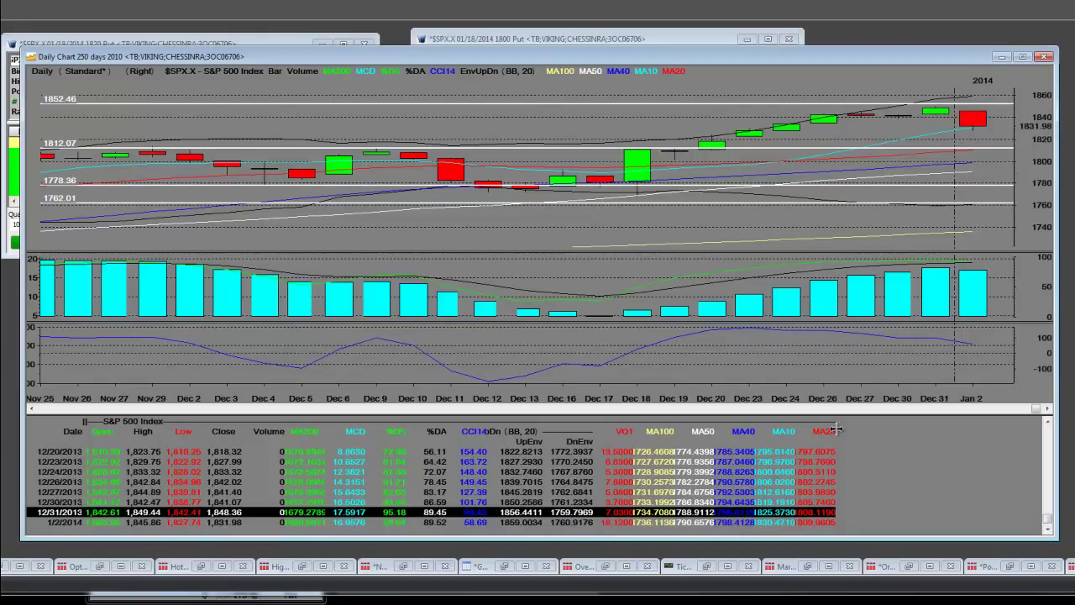
drag(838, 430, 846, 431)
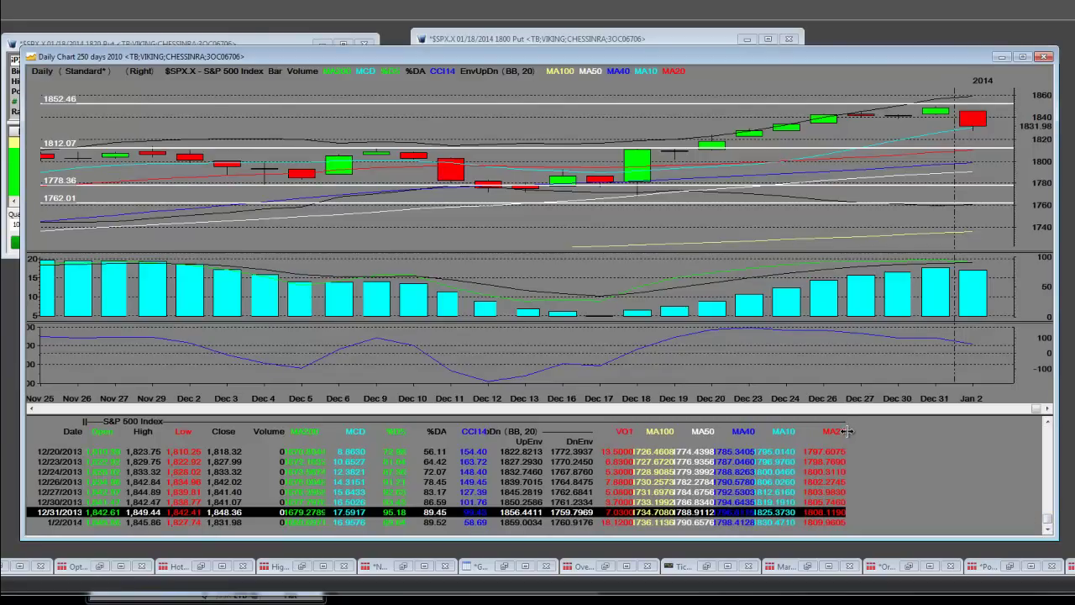
click(820, 521)
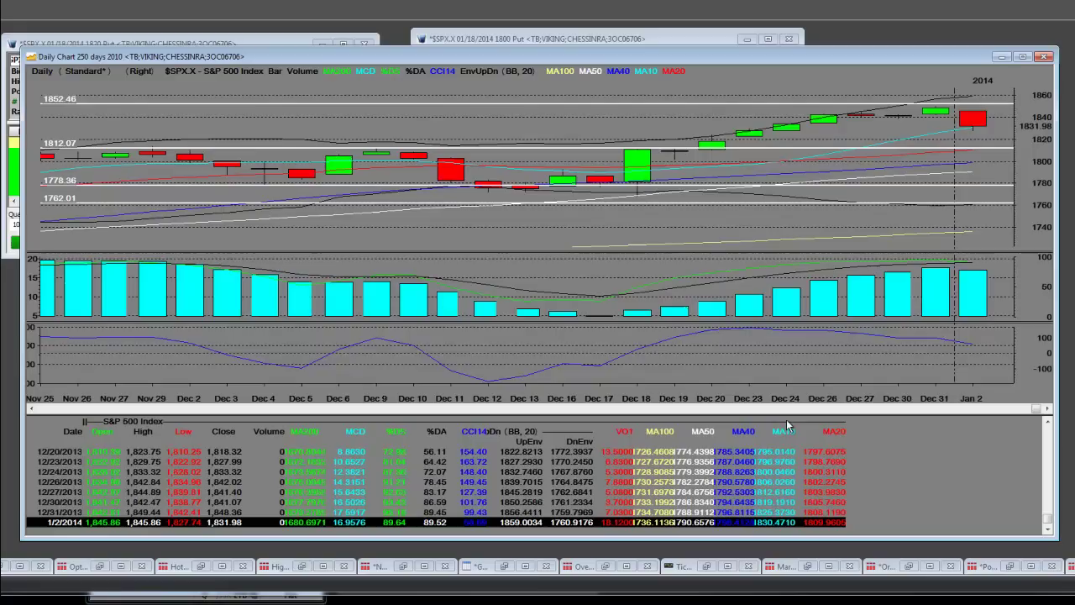
drag(712, 432, 723, 431)
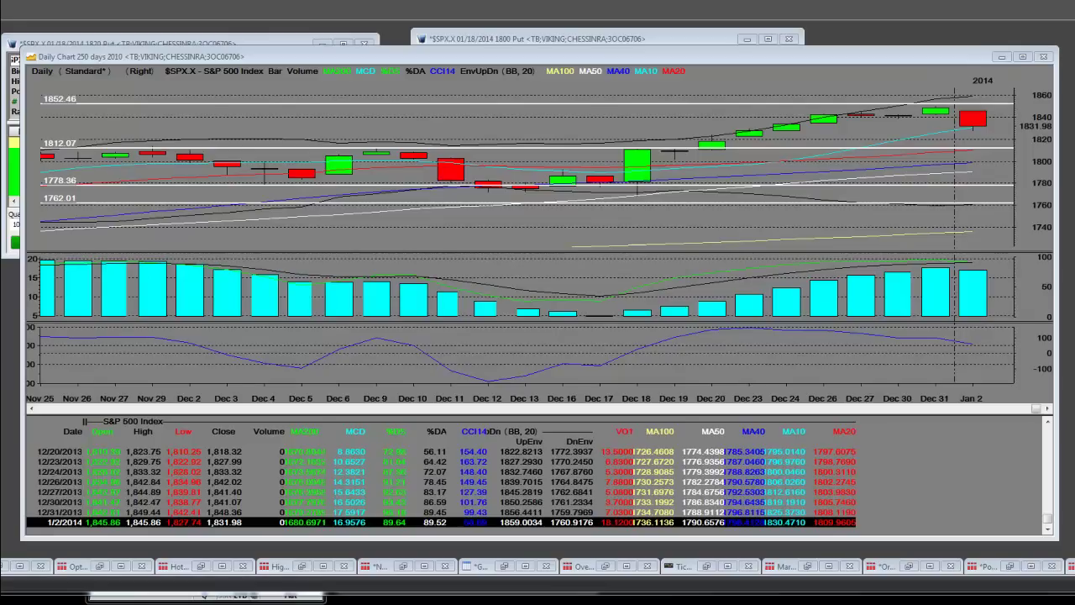
Switch to the monthly S&P 500 chart, draw a horizontal level at about 1692.28 at the May 2013 high, and focus on 2013.
key(ctrl+Tab)
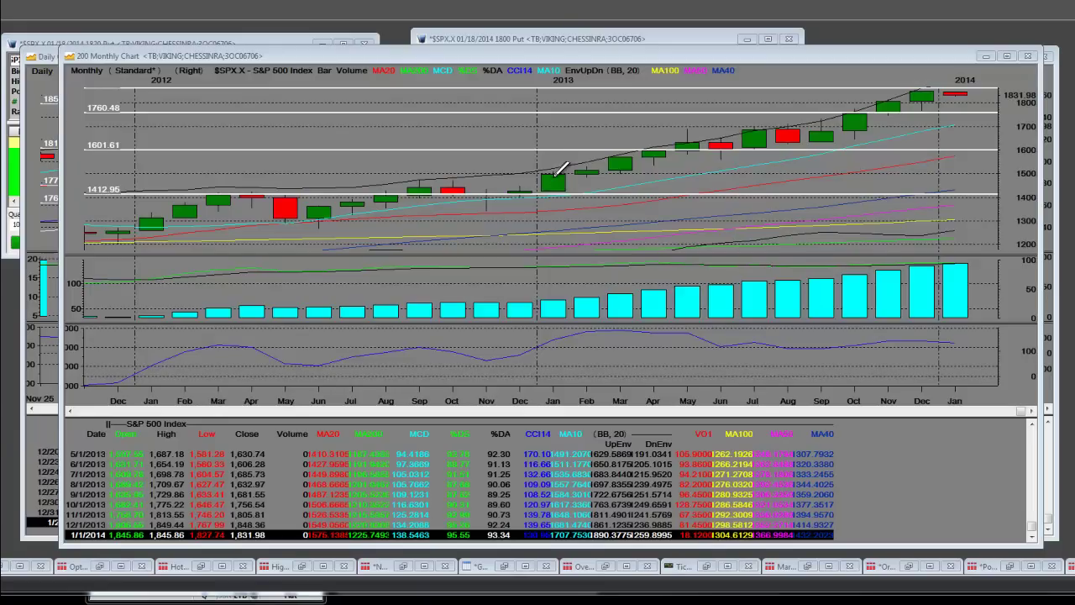
click(689, 126)
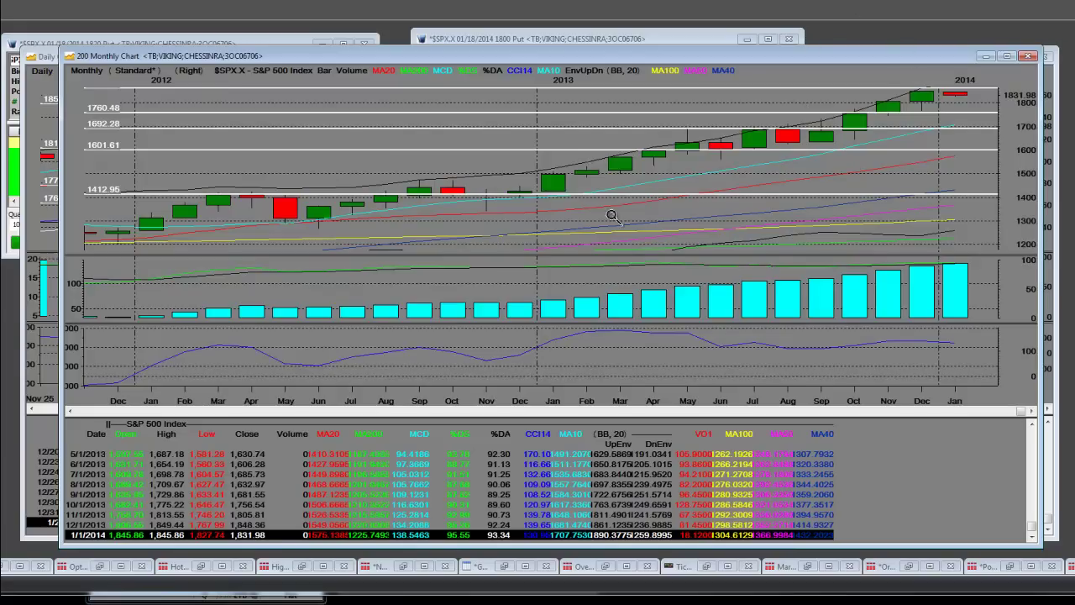
click(936, 105)
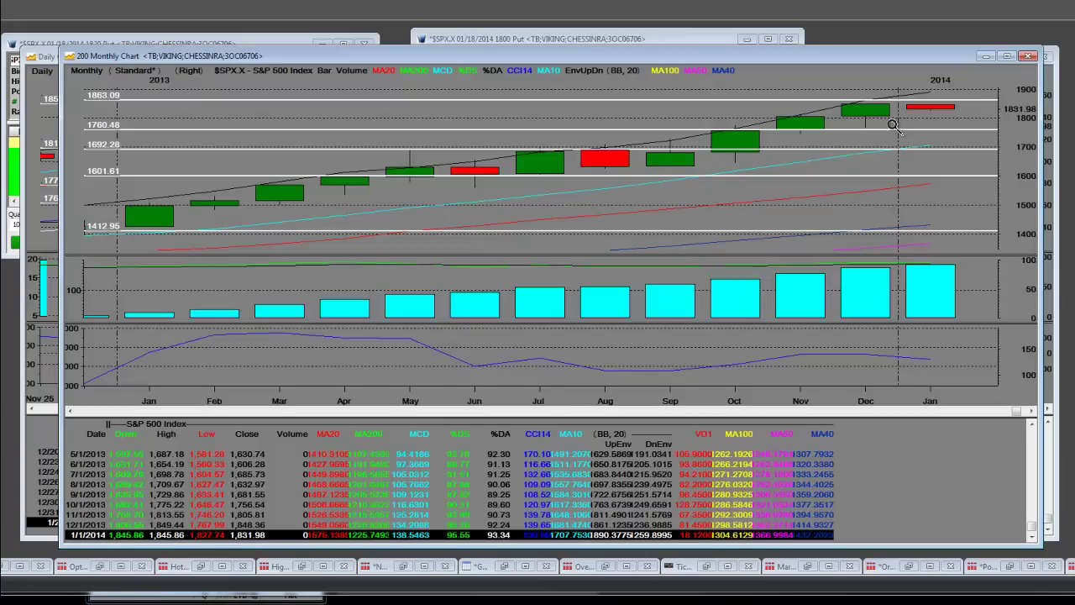
Draw horizontal levels on the monthly chart at about 1467.51 near the September 2012 high, 1340.75 near the November 2012 low, and 1481.59.
right_click(543, 121)
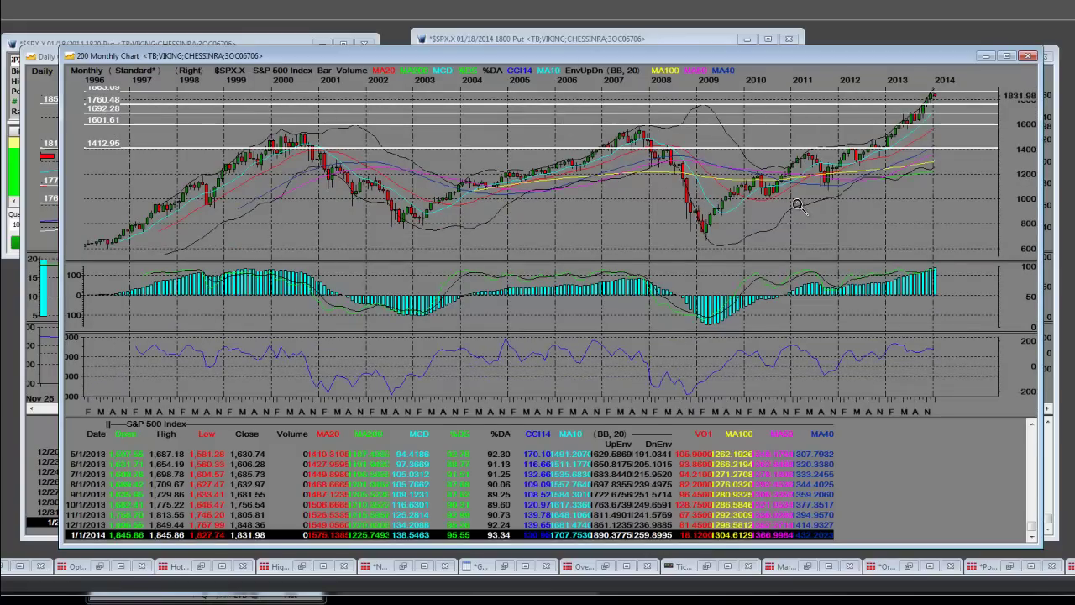
click(851, 132)
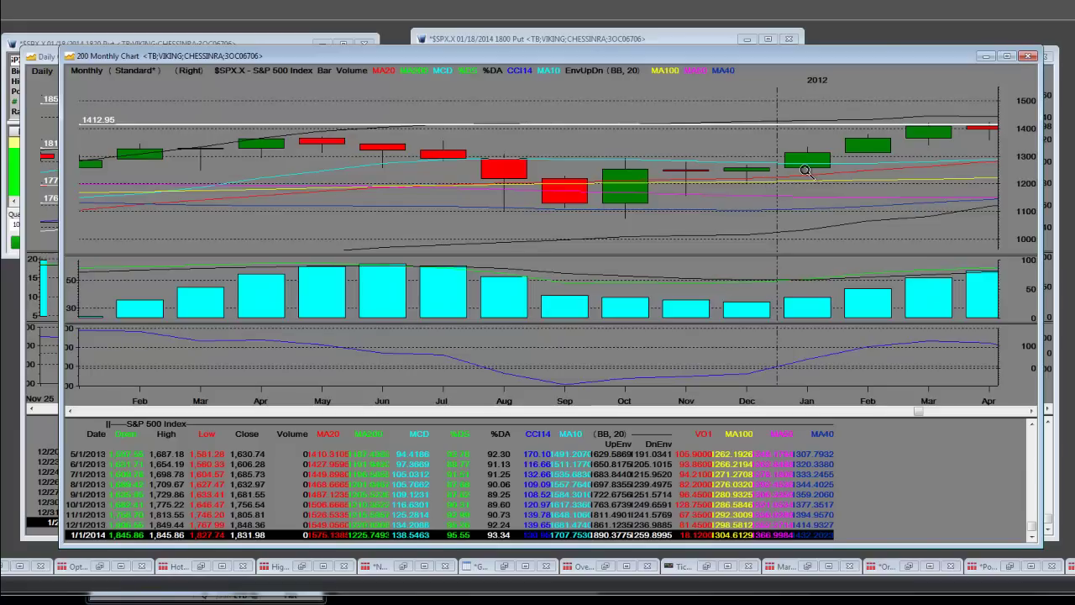
scroll(865, 168, down, 2)
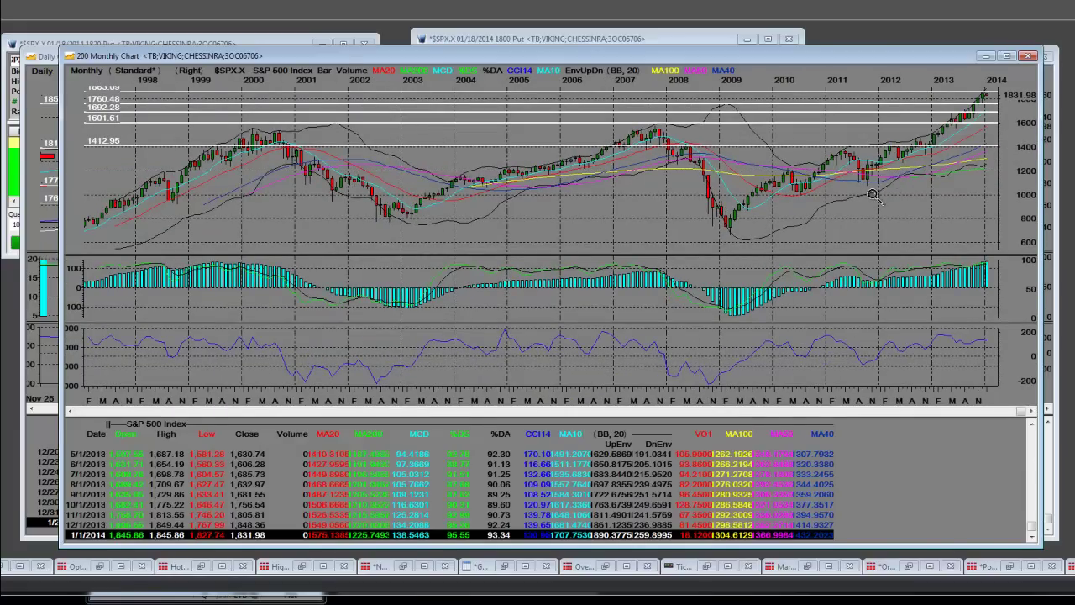
scroll(938, 124, up, 2)
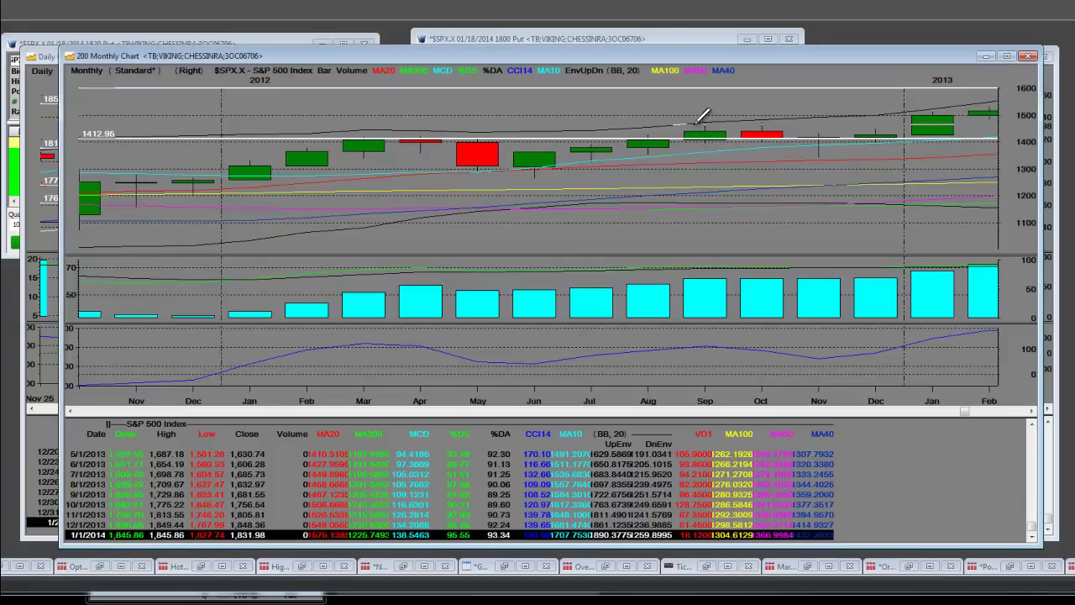
click(697, 123)
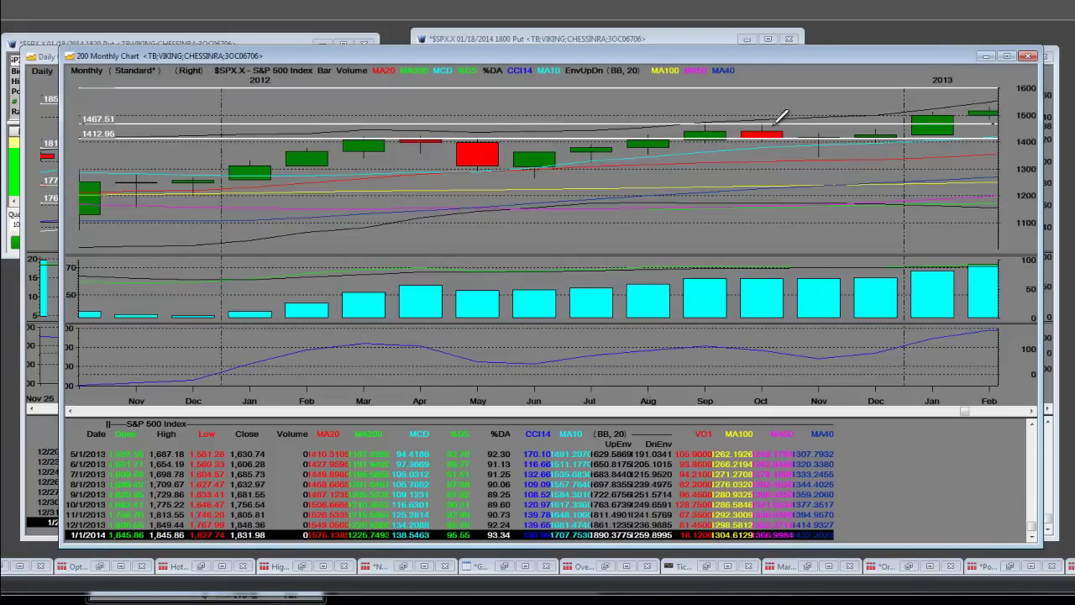
click(823, 153)
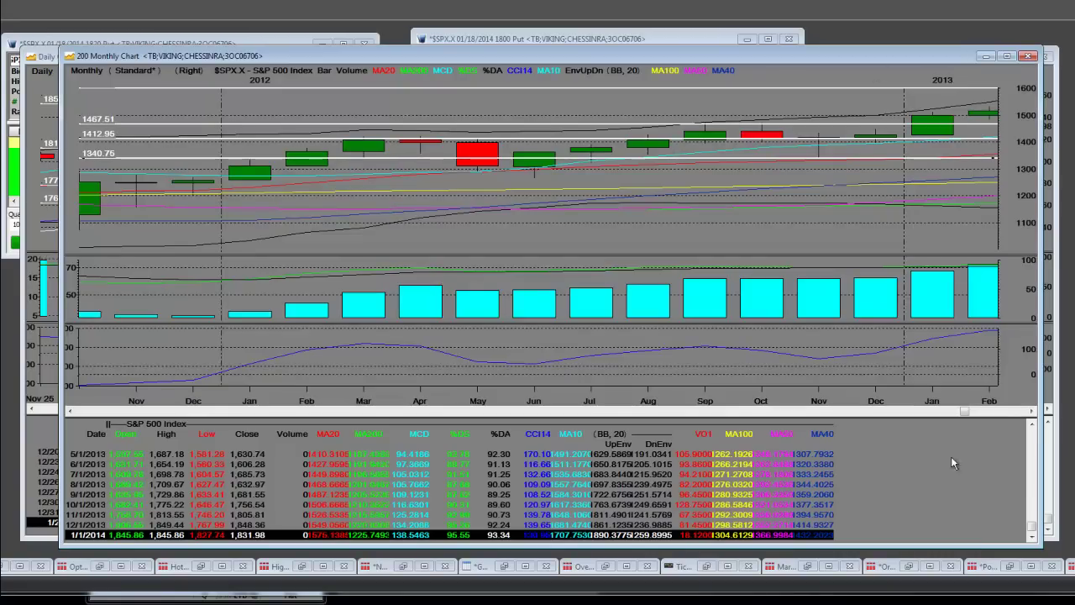
drag(965, 416, 992, 413)
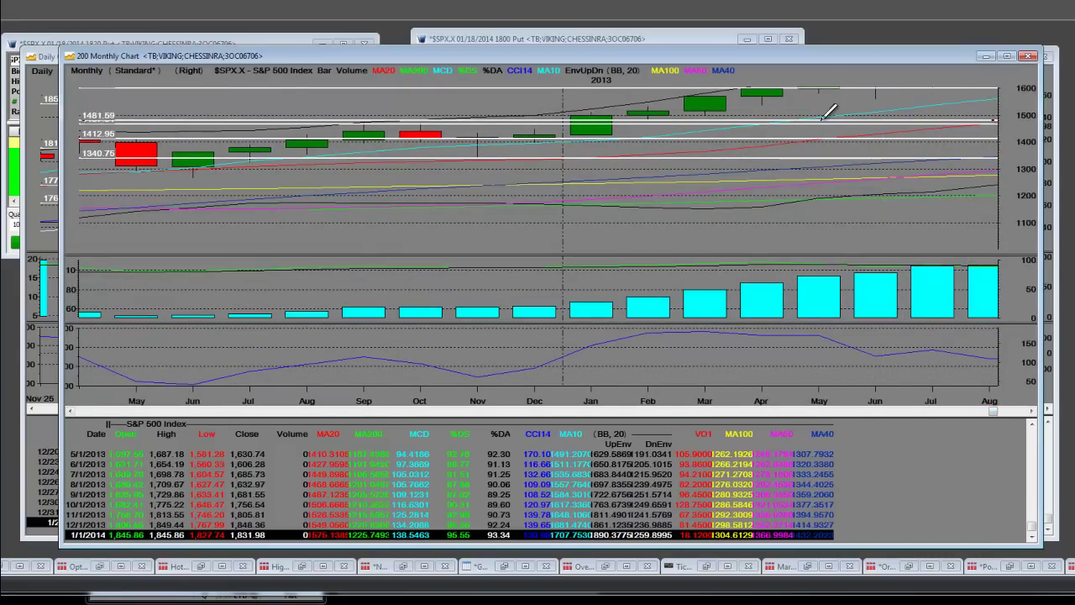
Draw horizontal levels at about 1807.01 and 1770.02 at the December 2013 monthly candle's body bottom and lower wick.
scroll(852, 113, down, 2)
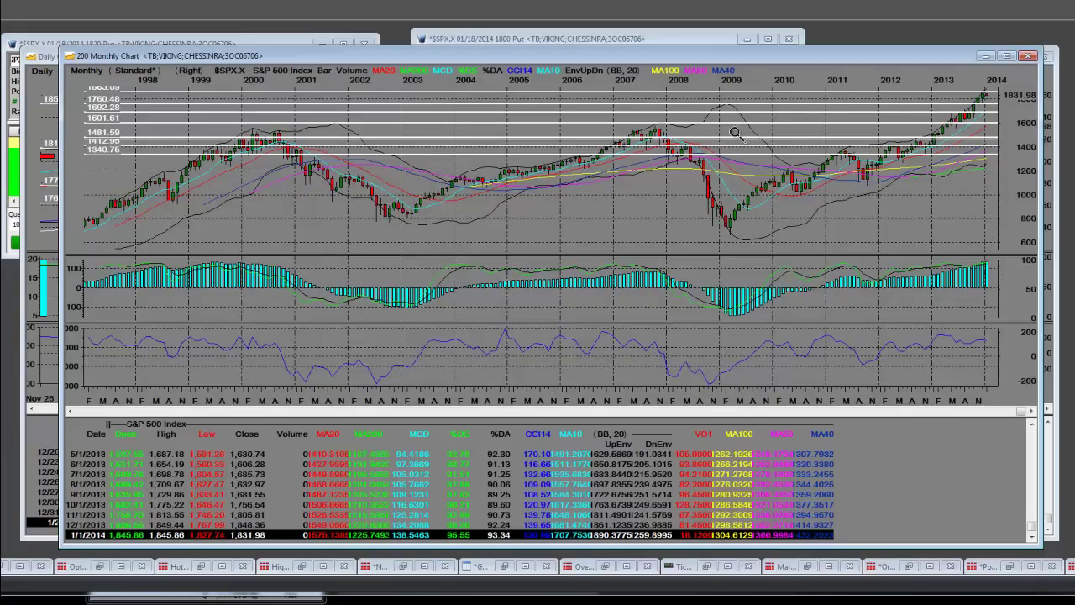
drag(874, 192, 1016, 78)
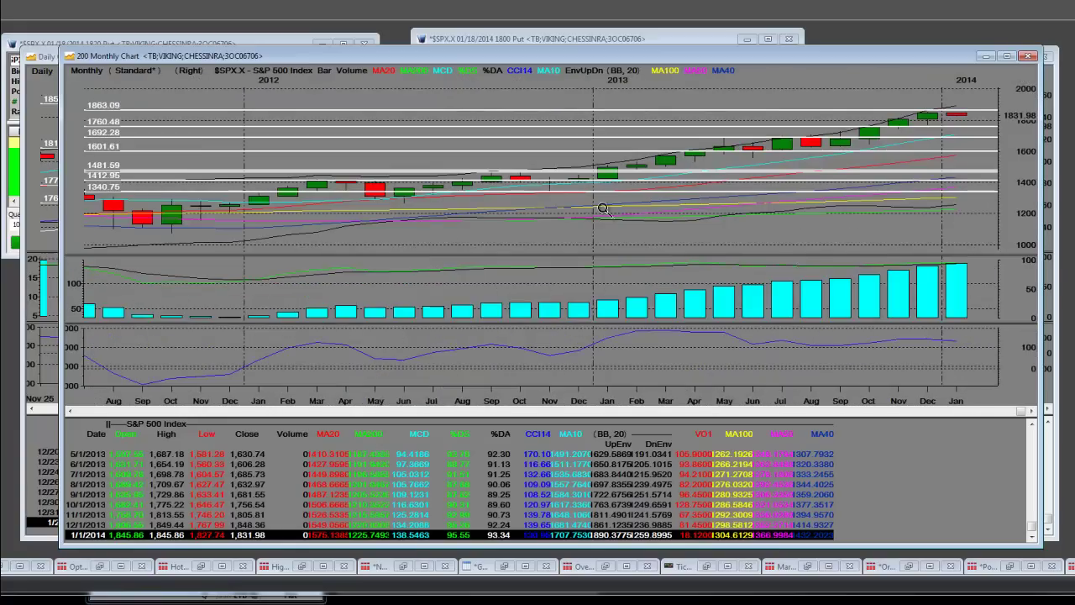
drag(537, 230, 1038, 89)
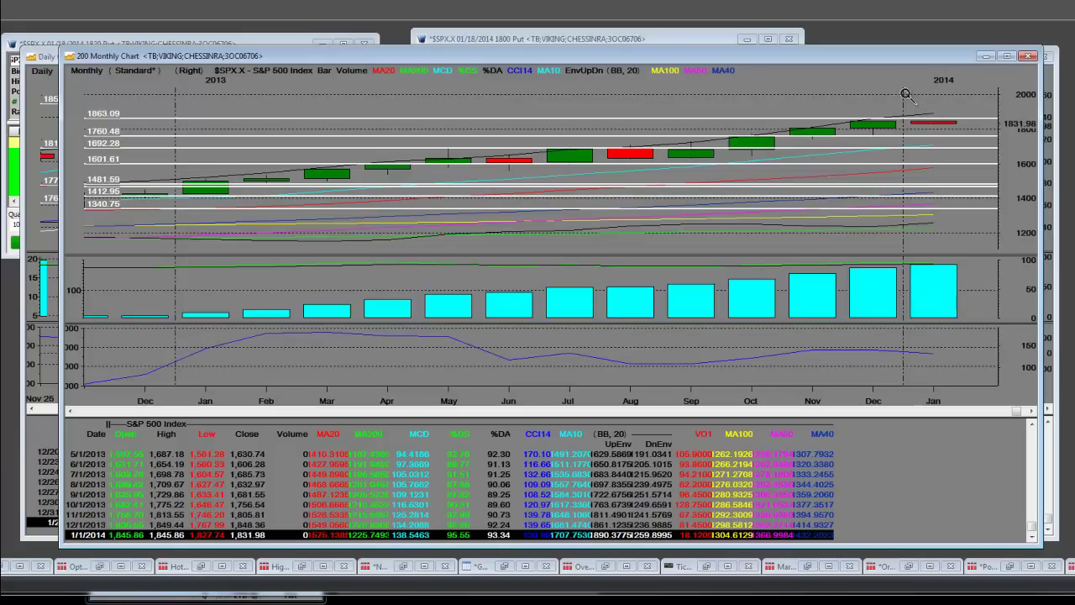
click(972, 110)
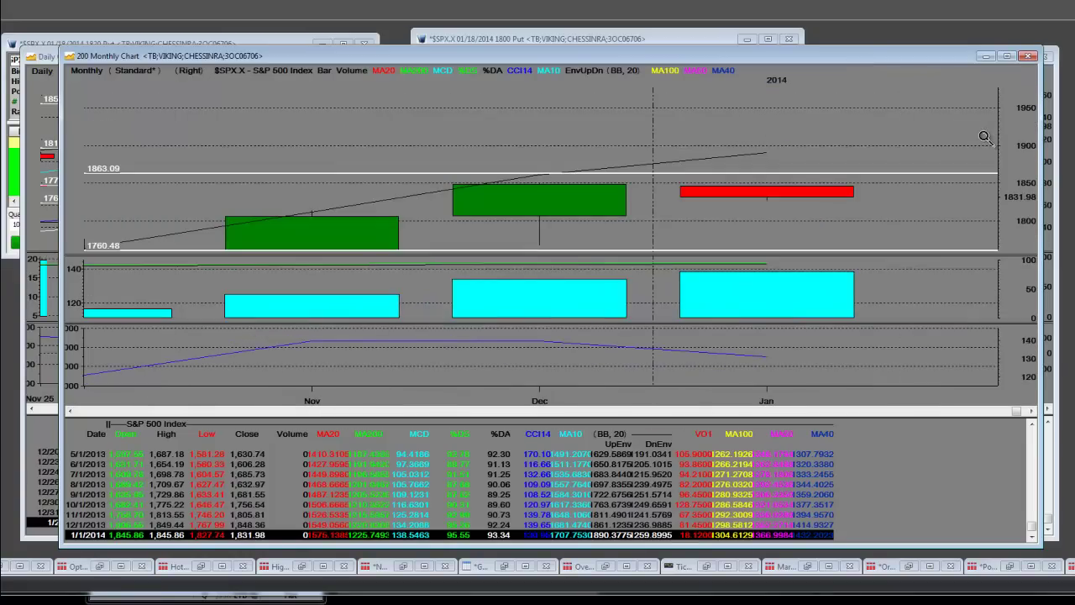
click(619, 212)
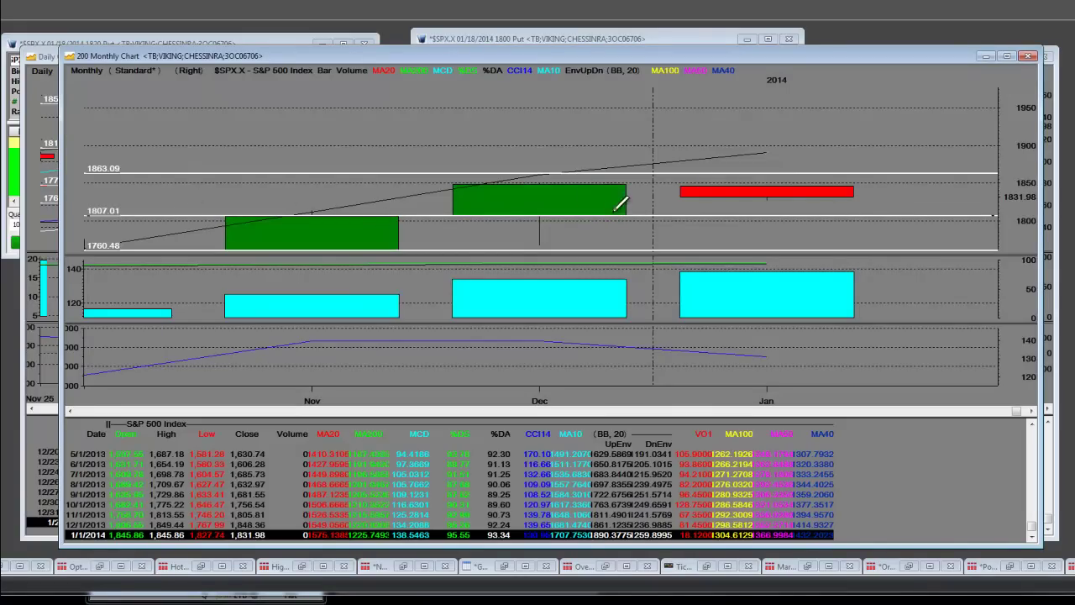
click(546, 241)
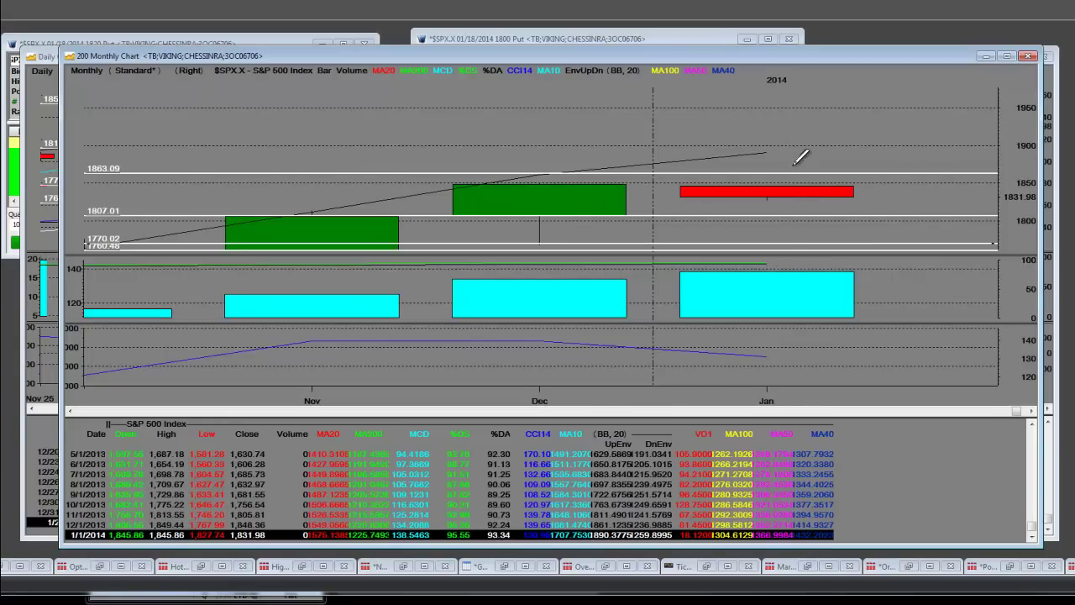
Minimize the monthly chart and review the January 2014 SPX 1850 and 1825 put quotes over the daily chart.
click(987, 57)
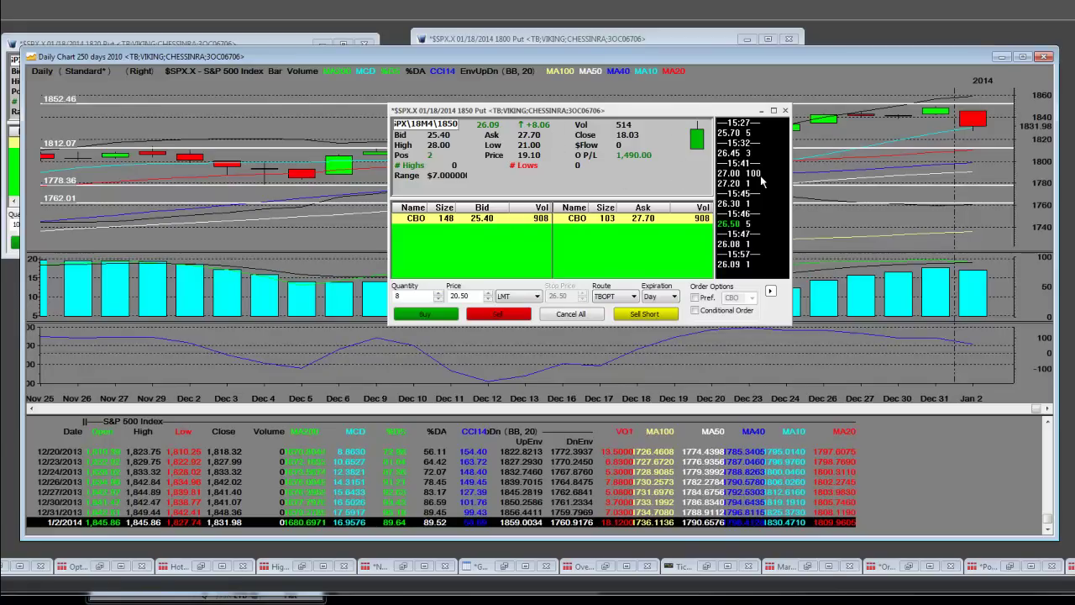
drag(630, 118, 546, 134)
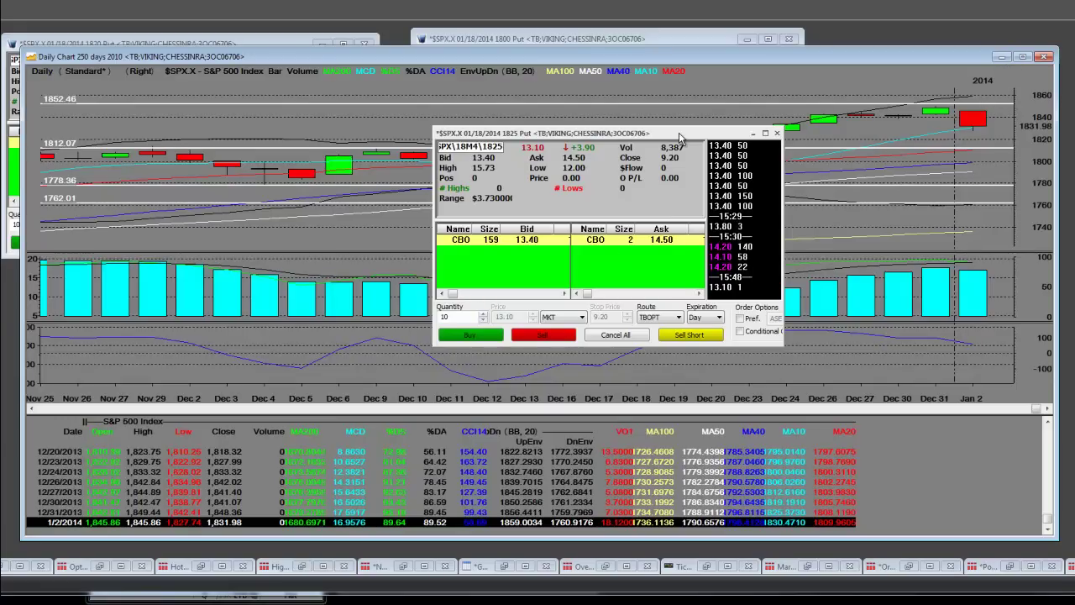
drag(676, 133, 840, 252)
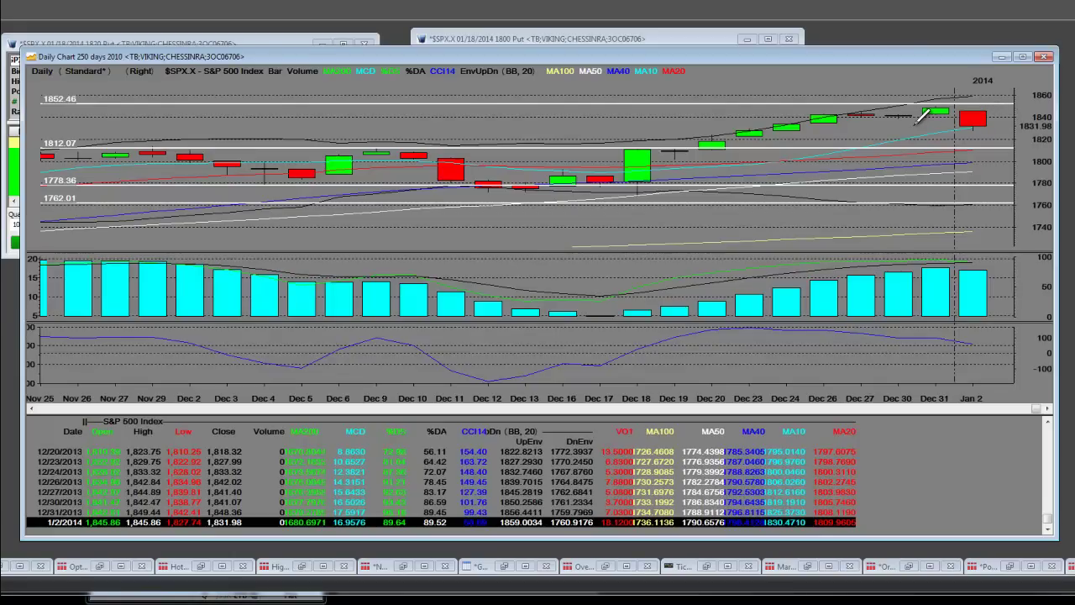
Examine the daily S&P 500 chart's full price history from 2004 to 2014.
scroll(1000, 126, down, 5)
scroll(1008, 135, up, 3)
scroll(1005, 133, down, 3)
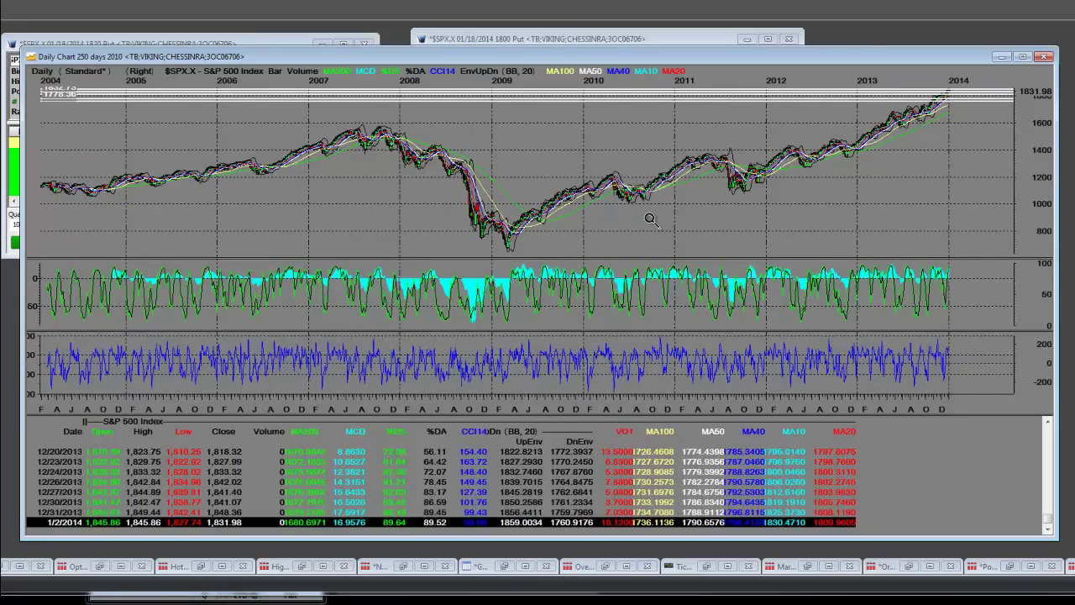
Compare the daily S&P 500 candles around the first trading days of 2011, 2012 and 2014.
drag(652, 220, 756, 137)
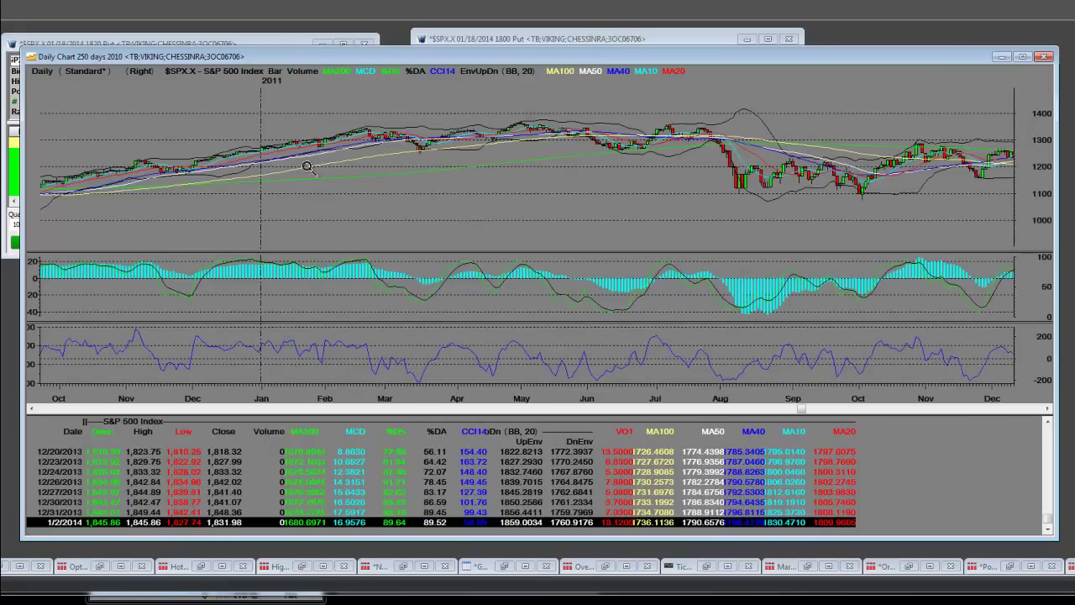
drag(237, 173, 300, 135)
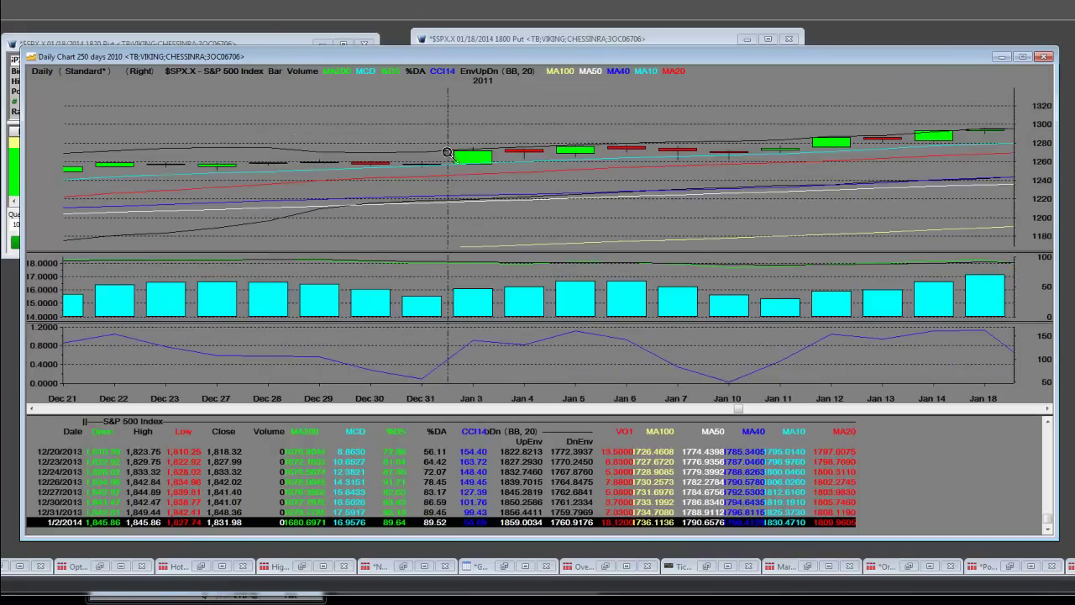
right_click(619, 135)
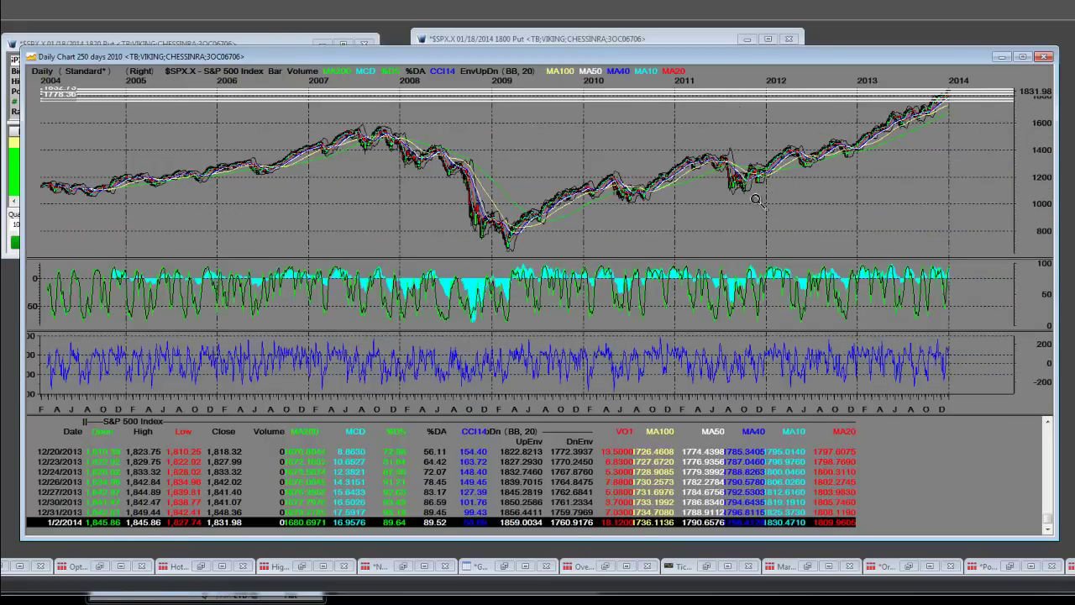
drag(756, 183, 786, 150)
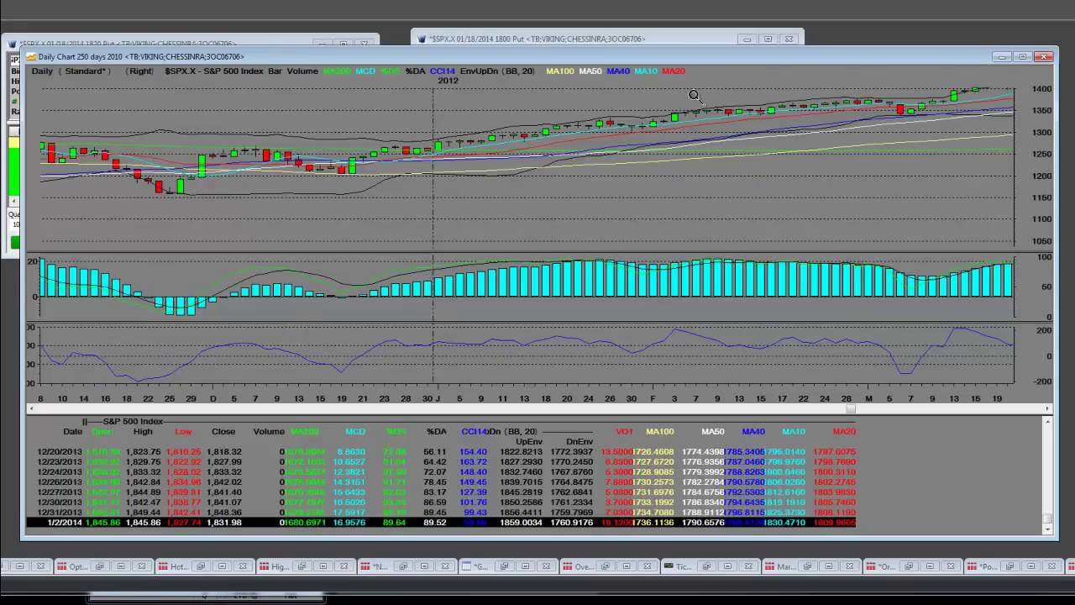
click(944, 155)
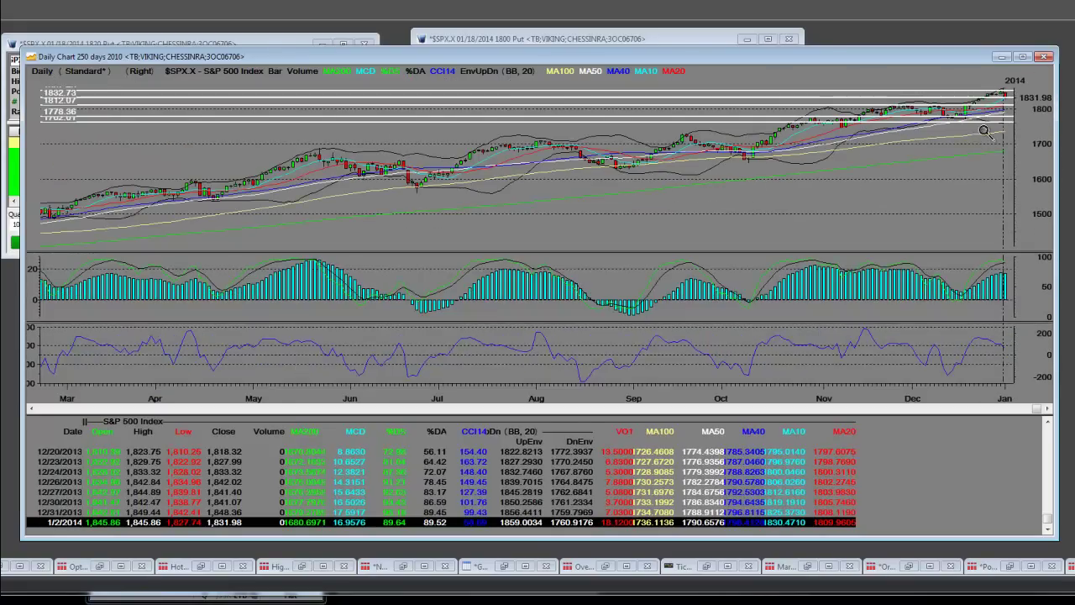
click(1028, 74)
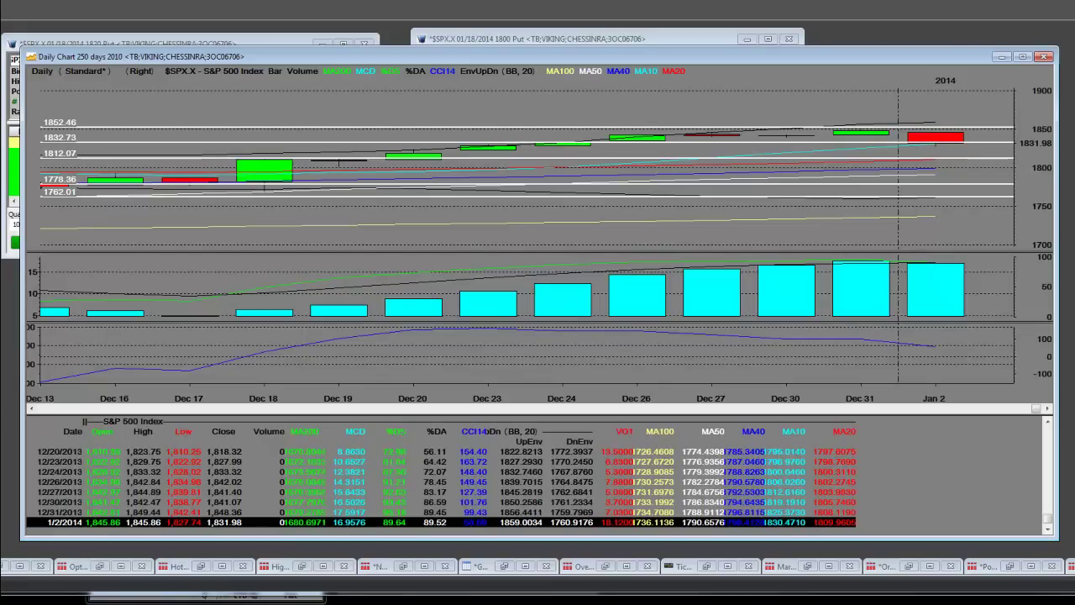
Switch to the StockMarketFunding website in the browser and close the free trading seminar sign-up form.
key(alt+Tab)
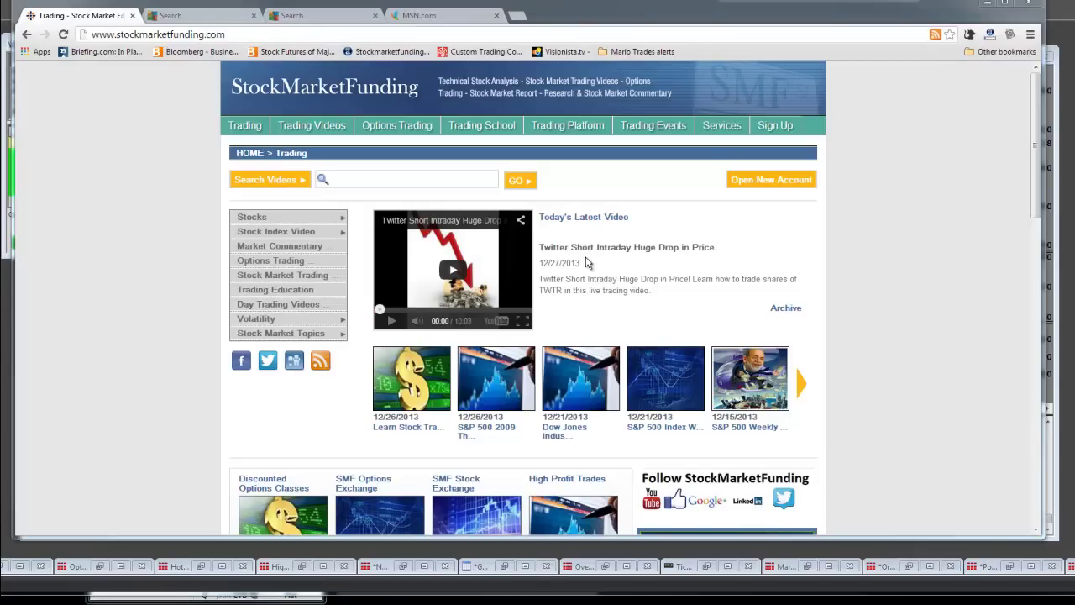
mouse_move(252, 128)
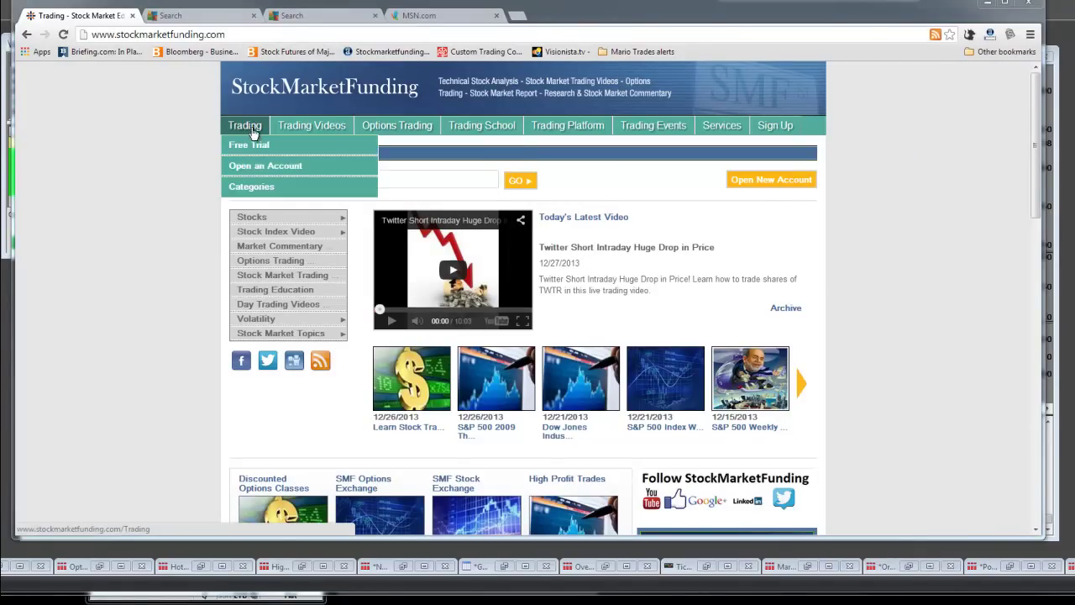
click(255, 147)
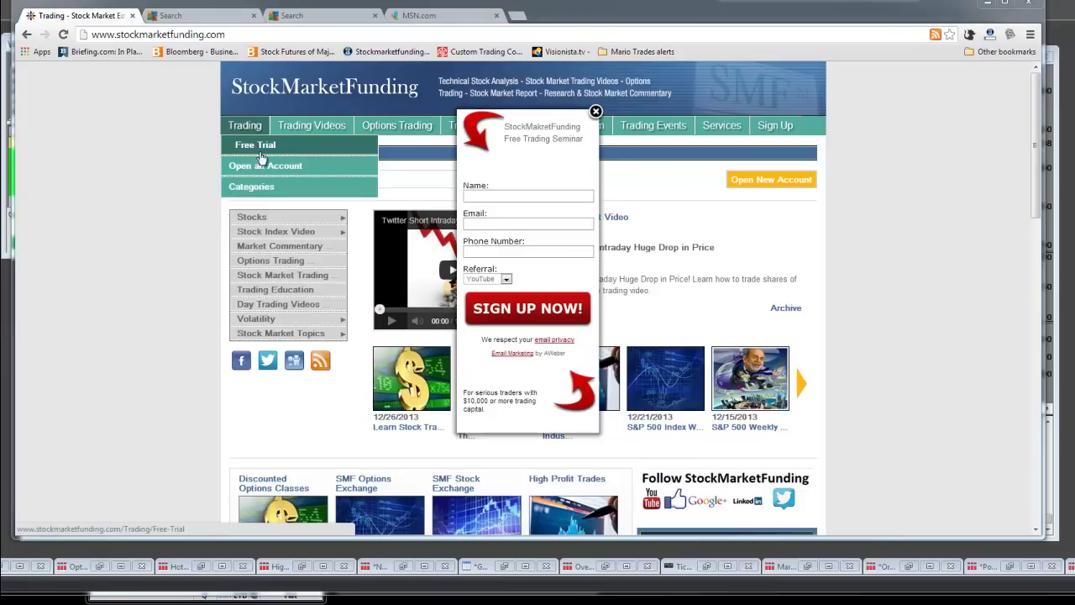
click(595, 111)
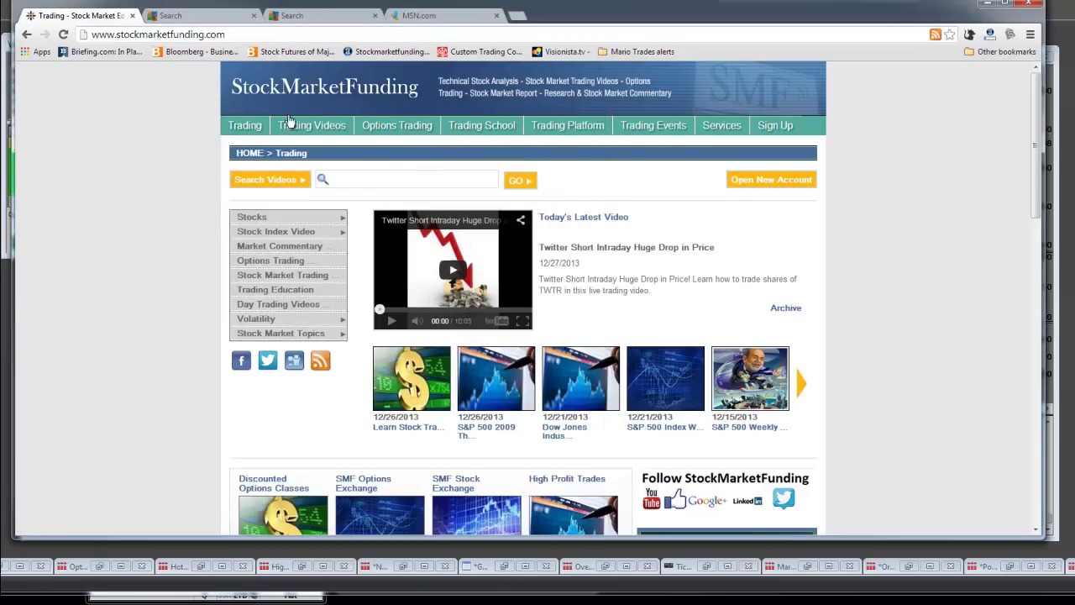
Go to the website's Open an Account page and review it down to the list of new account benefits.
mouse_move(251, 133)
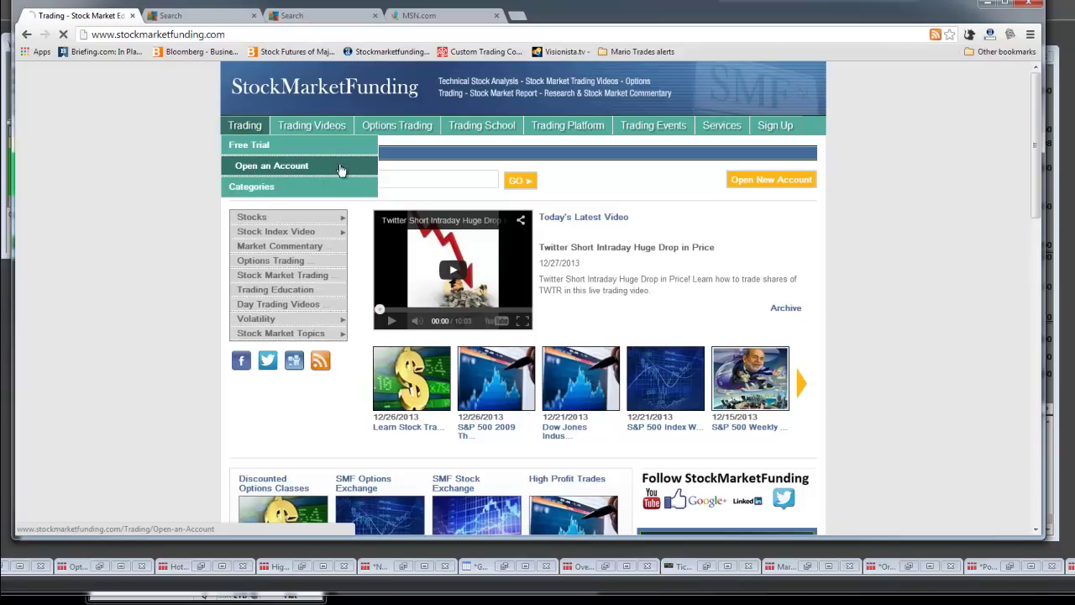
click(285, 174)
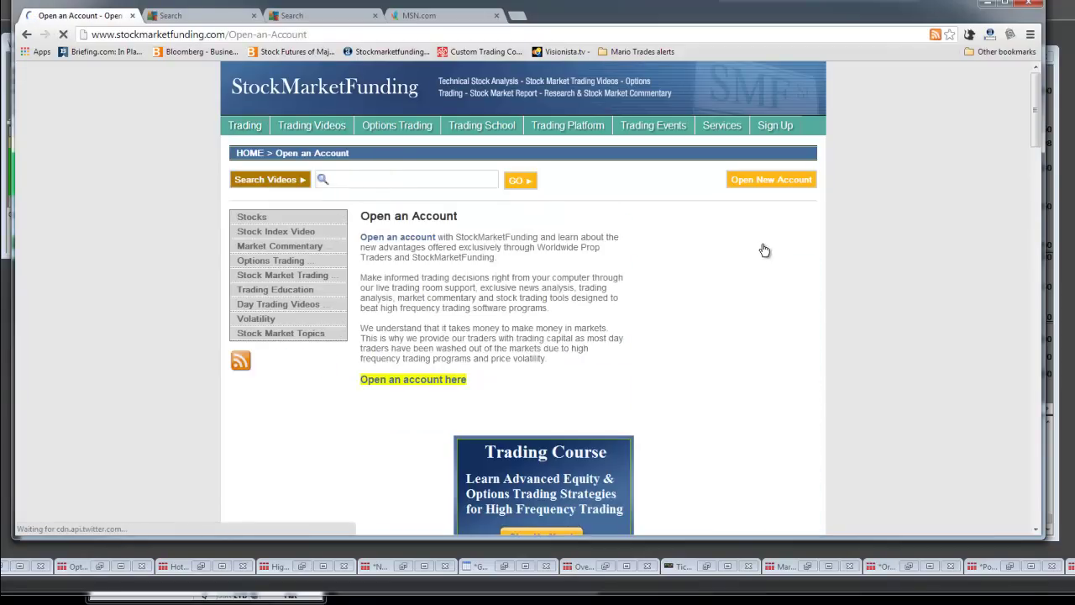
scroll(752, 261, down, 4)
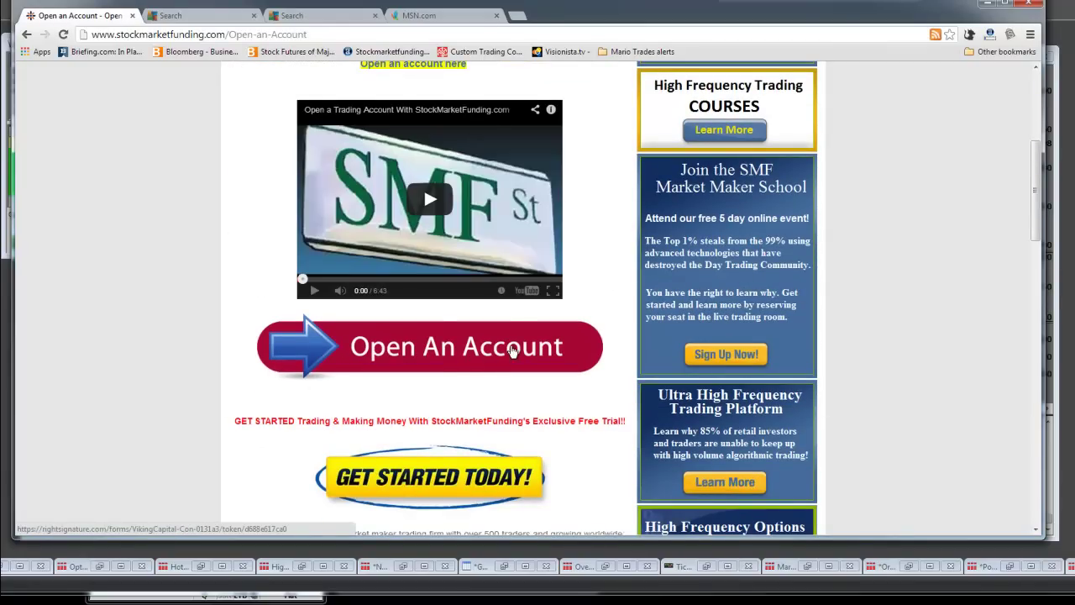
scroll(501, 401, down, 2)
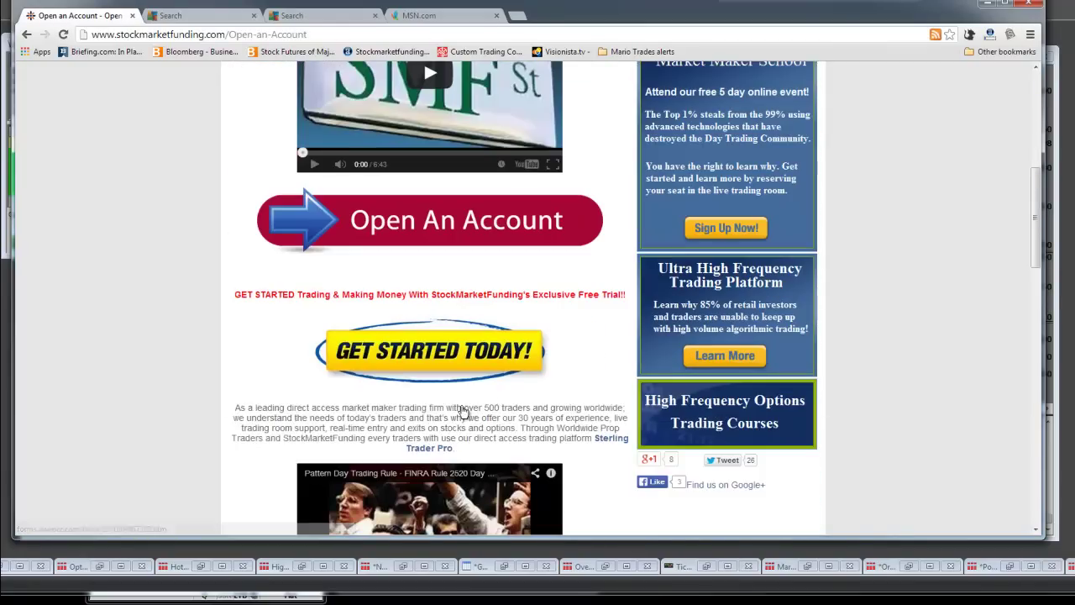
scroll(510, 336, down, 2)
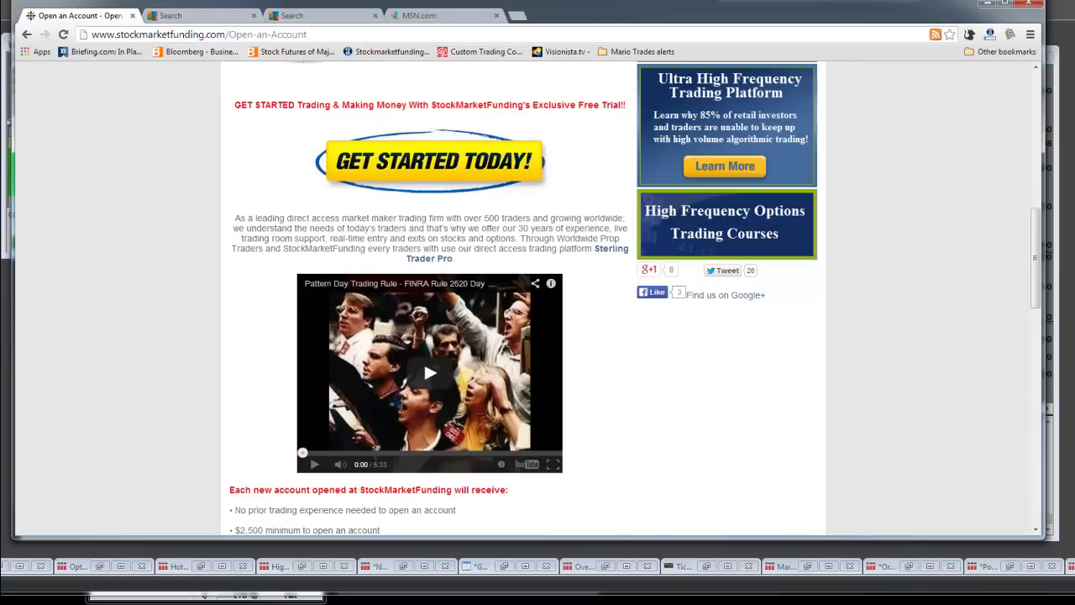
Switch back to the daily S&P 500 chart and examine the January 2, 2014 candle against the 1832.73 and 1852.46 levels.
key(alt+Tab)
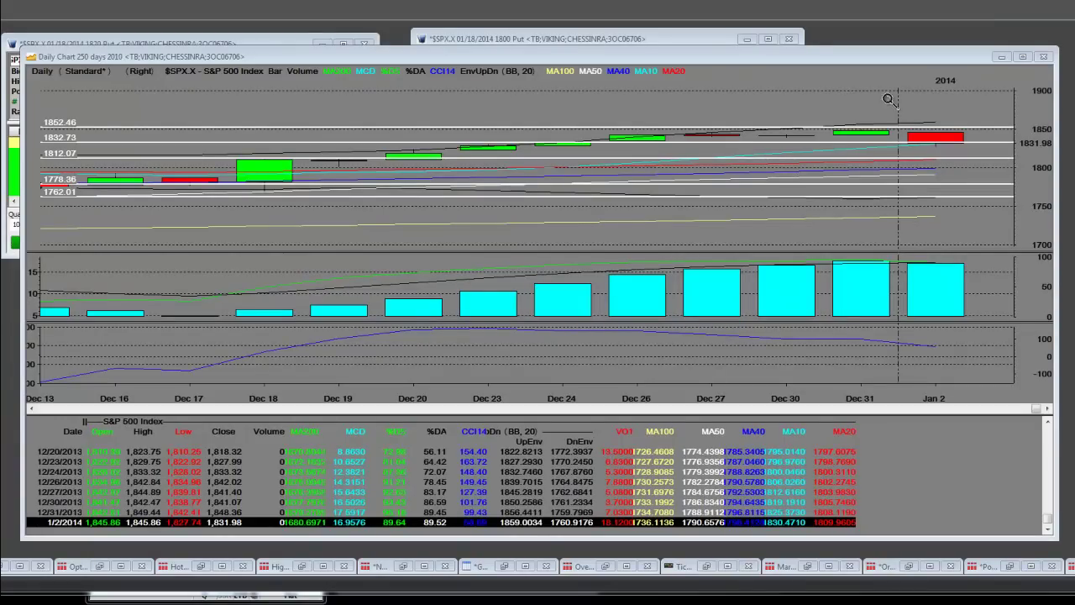
click(980, 158)
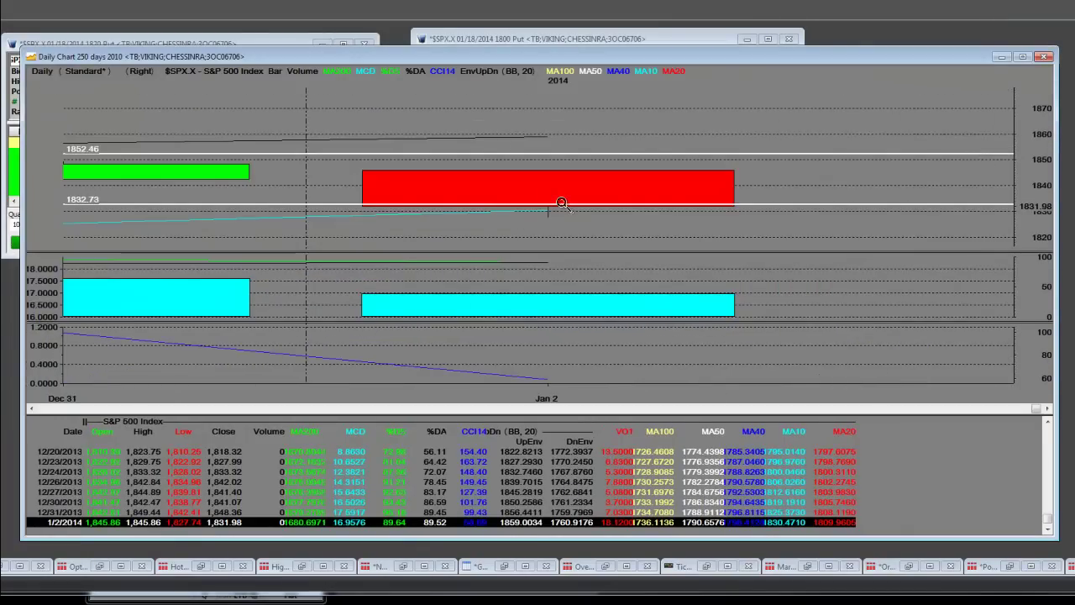